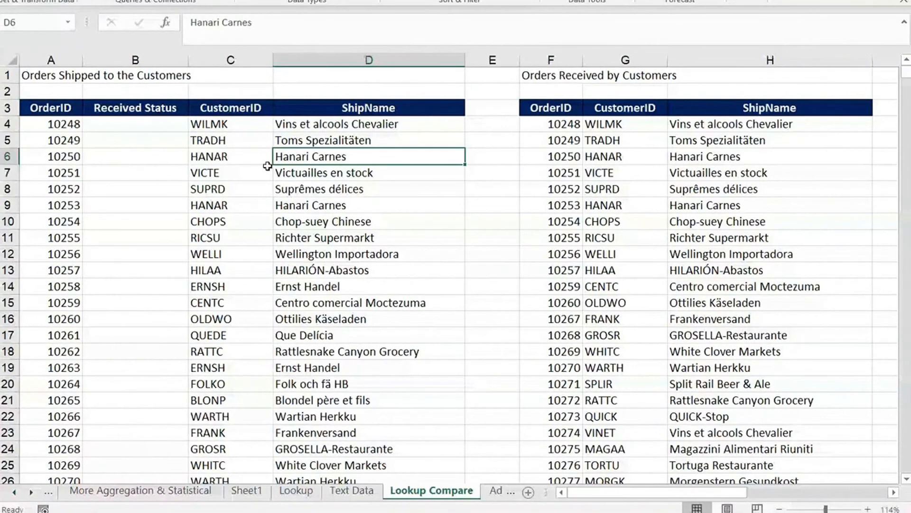
Compare the OrderID columns of the shipped and received orders tables on the Lookup Compare sheet
scroll(267, 166, "up", 3)
left_click(68, 128)
key("Down")
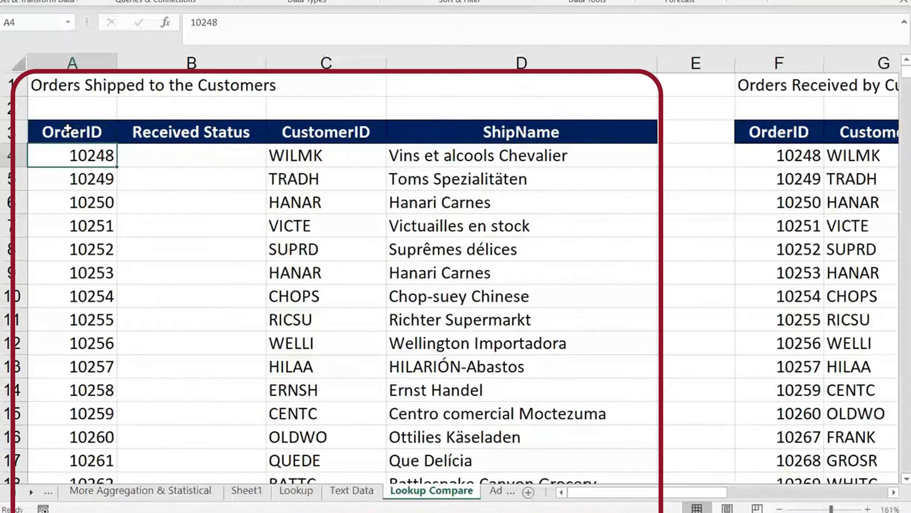
key("ctrl+shift+Down")
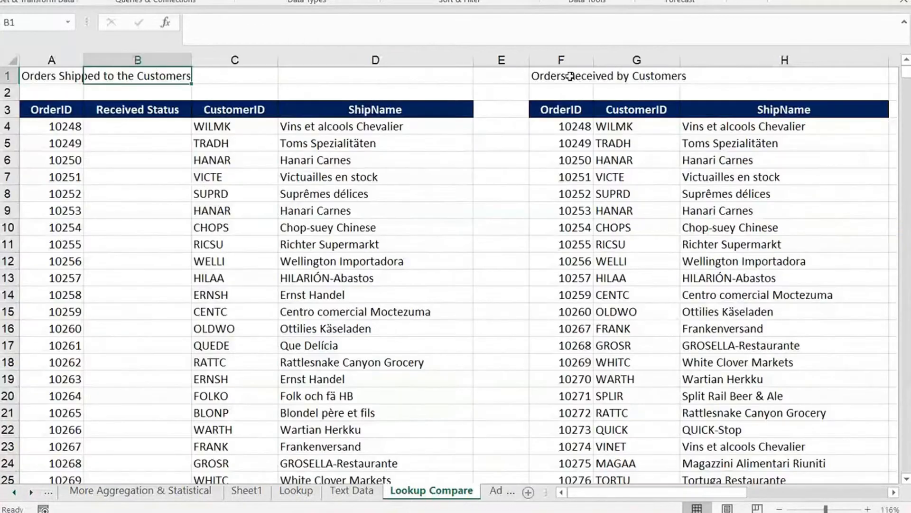
left_click(569, 76)
left_click(575, 126)
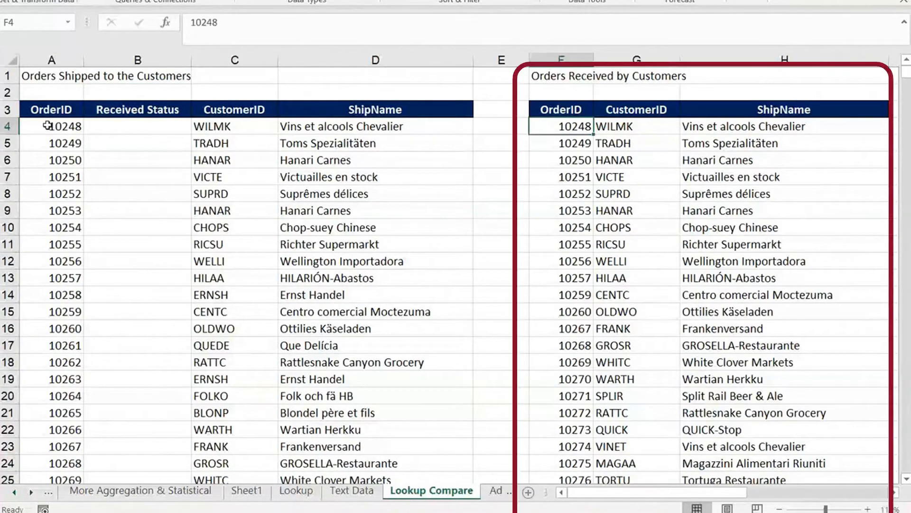
left_click_drag(50, 126, 52, 261)
left_click_drag(553, 126, 564, 298)
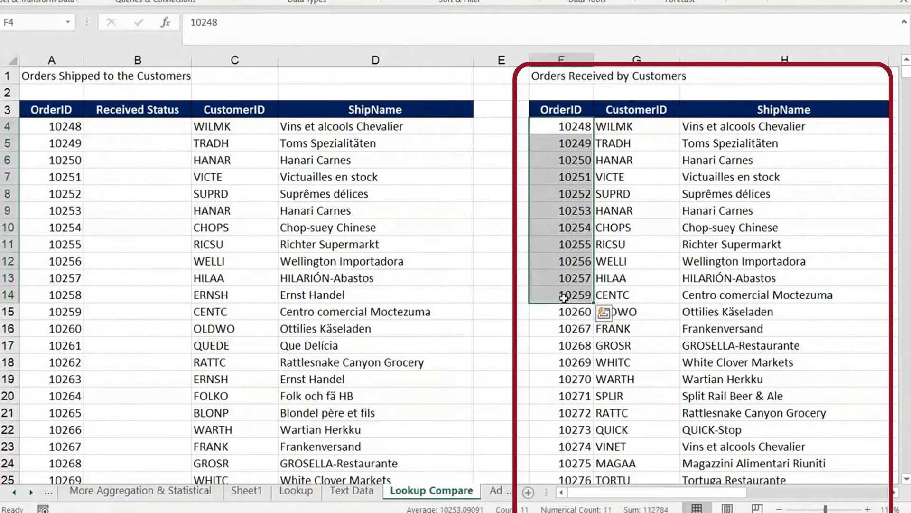
key("ctrl+shift+Down")
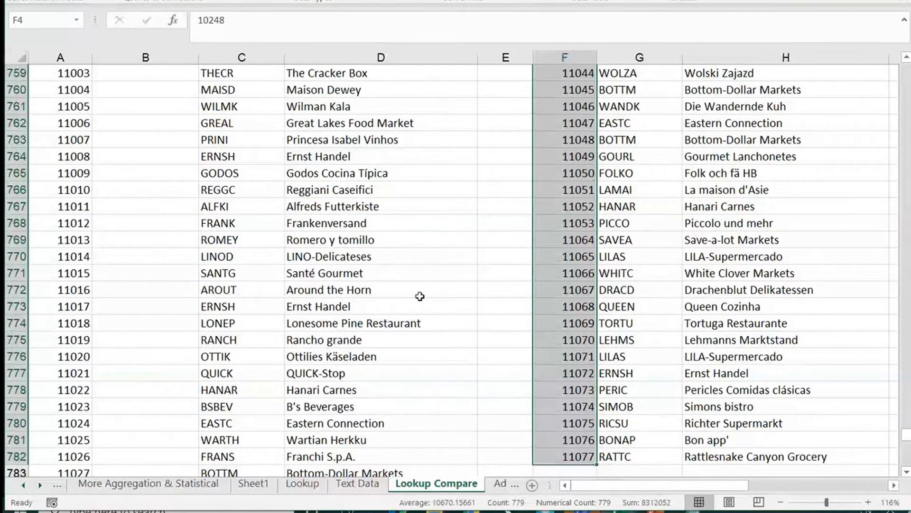
key("ctrl+Up")
left_click_drag(57, 124, 62, 228)
left_click_drag(584, 127, 580, 133)
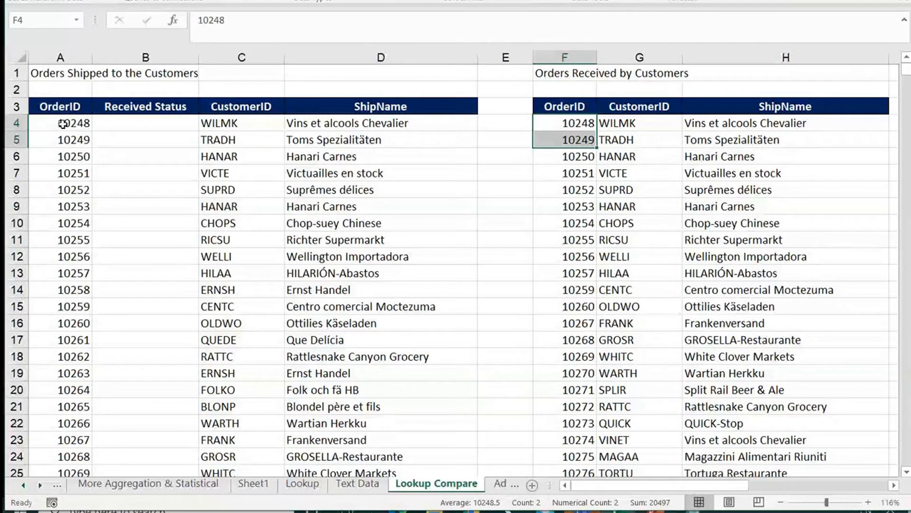
key("shift+Down")
key("shift+Down")
key("shift+Down")
key("shift+Down")
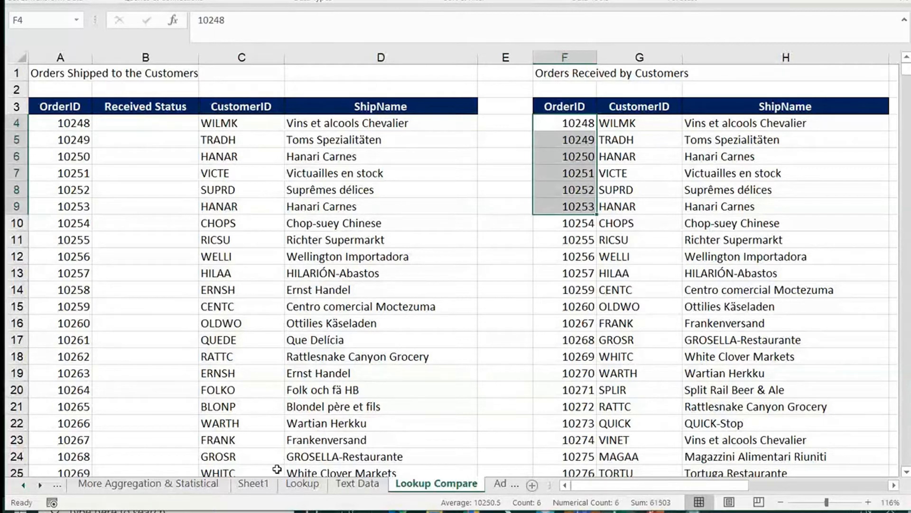
On the Lookup sheet, replace the product name in cell A3 with Burger
left_click(288, 484)
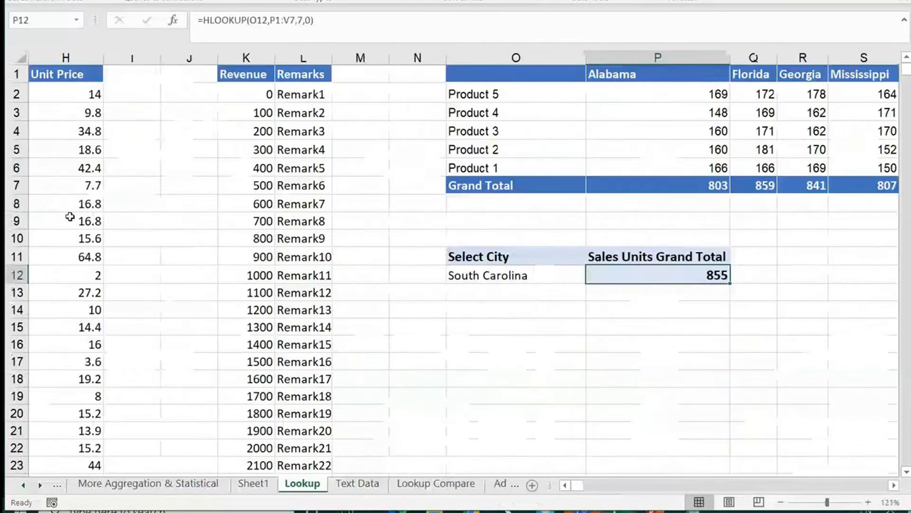
left_click(147, 209)
key("Left")
key("Left")
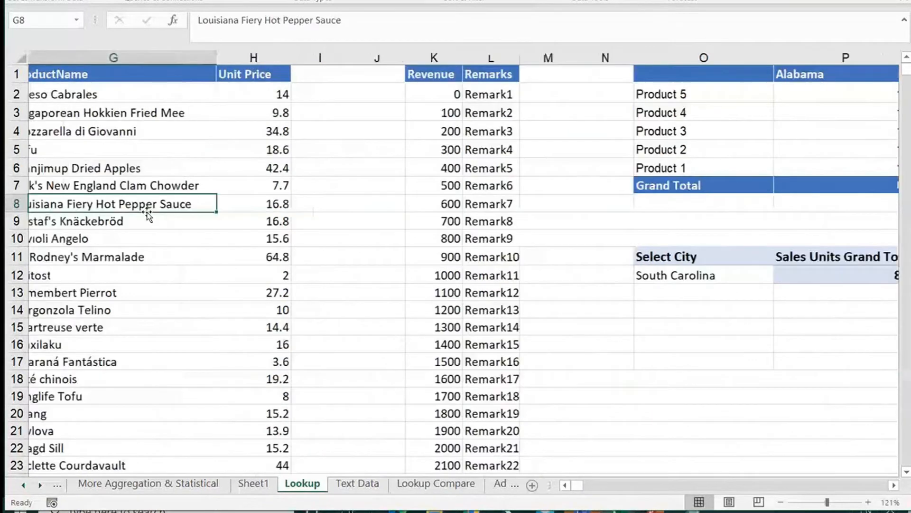
key("Left")
key("Left")
key("Left")
key("Left")
key("Left")
key("Up")
key("Up")
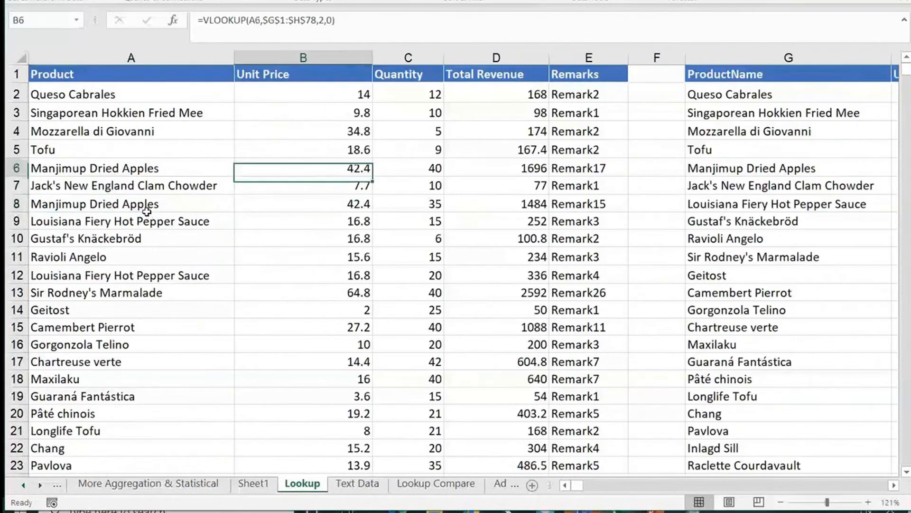
key("Left")
key("Up")
key("Up")
key("Up")
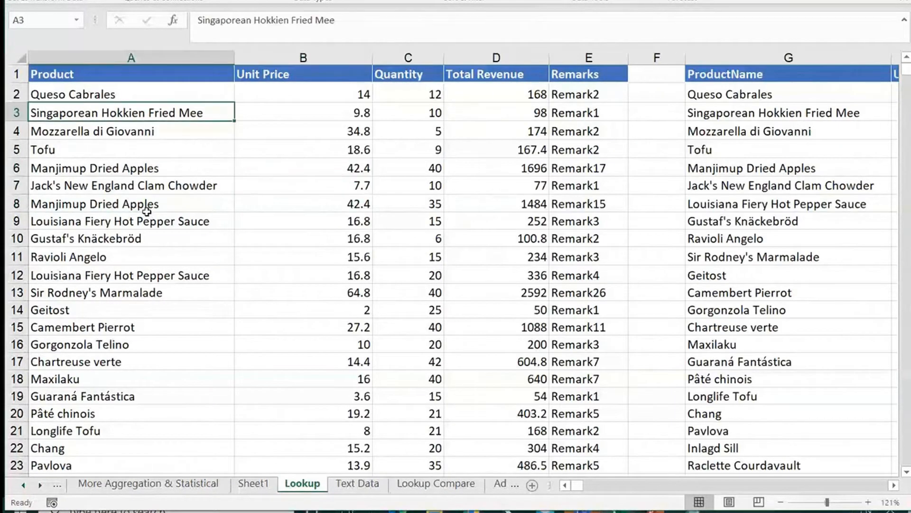
type("Burger")
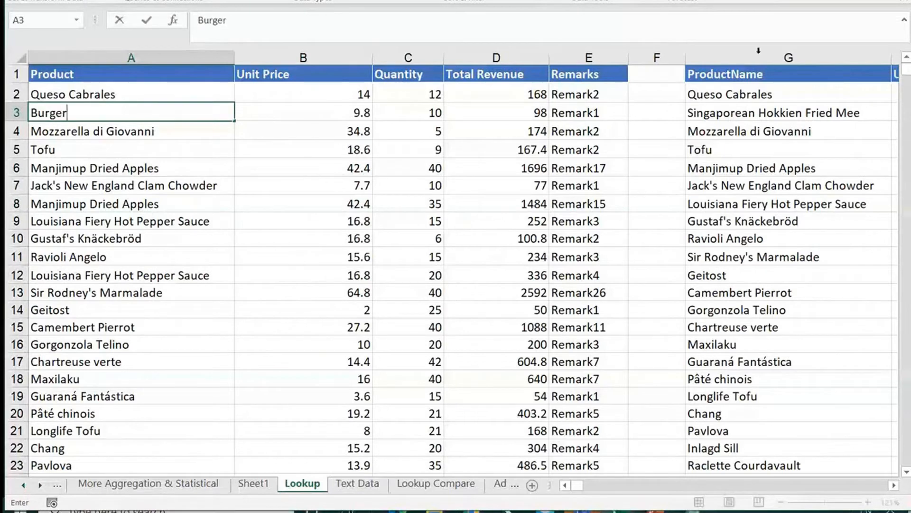
key("Return")
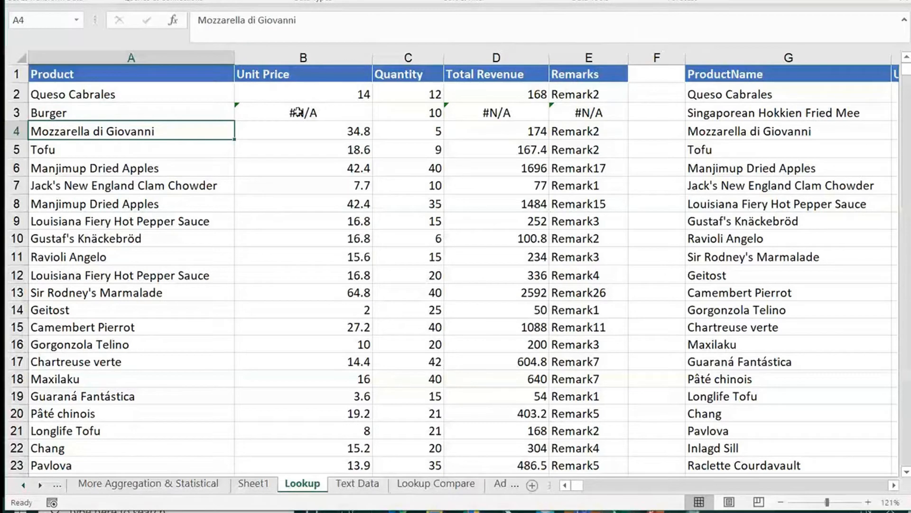
Check the ProductName list for Burger and inspect the VLOOKUP formula in B3 that depends on it
left_click(187, 113)
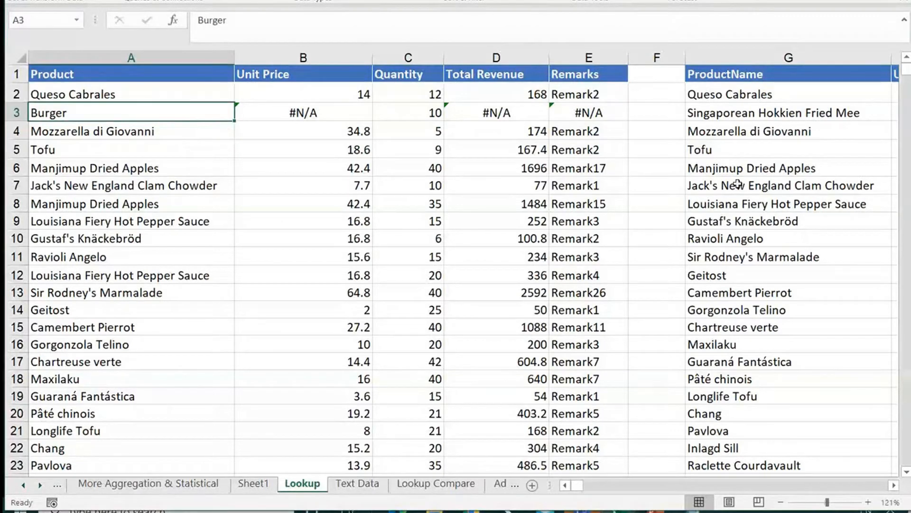
left_click_drag(737, 131, 740, 275)
left_click_drag(732, 94, 745, 204)
left_click(119, 110)
key("ctrl+c")
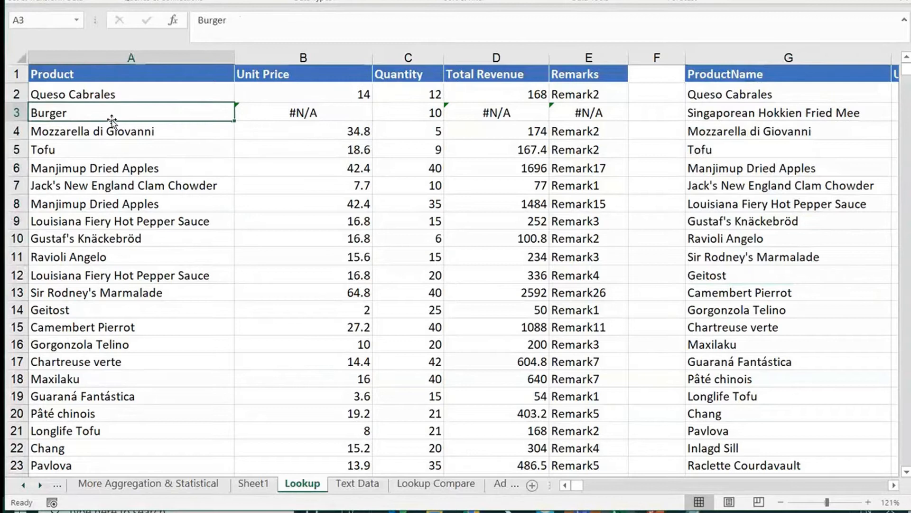
left_click(257, 116)
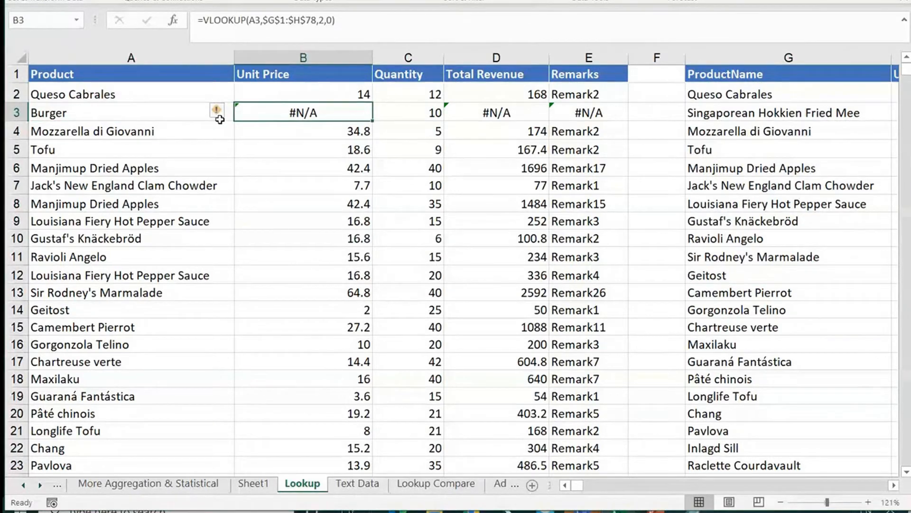
left_click(166, 110)
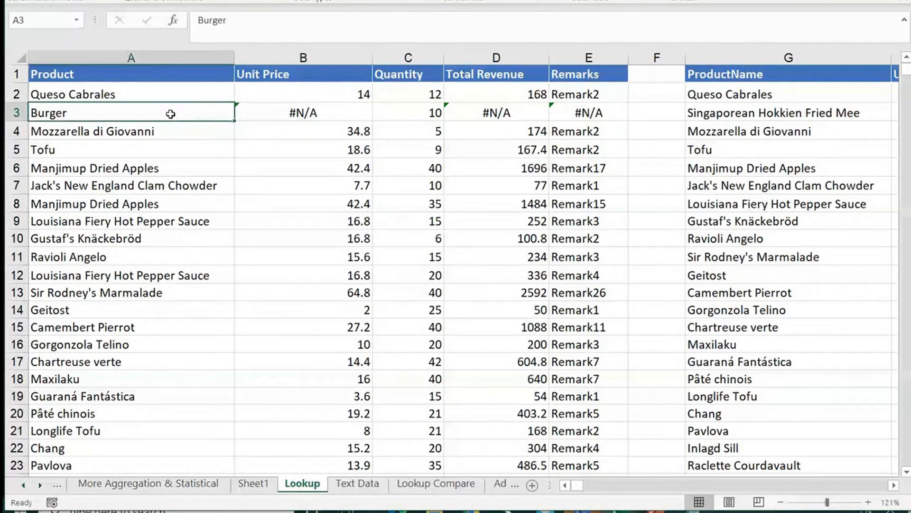
double_click(249, 120)
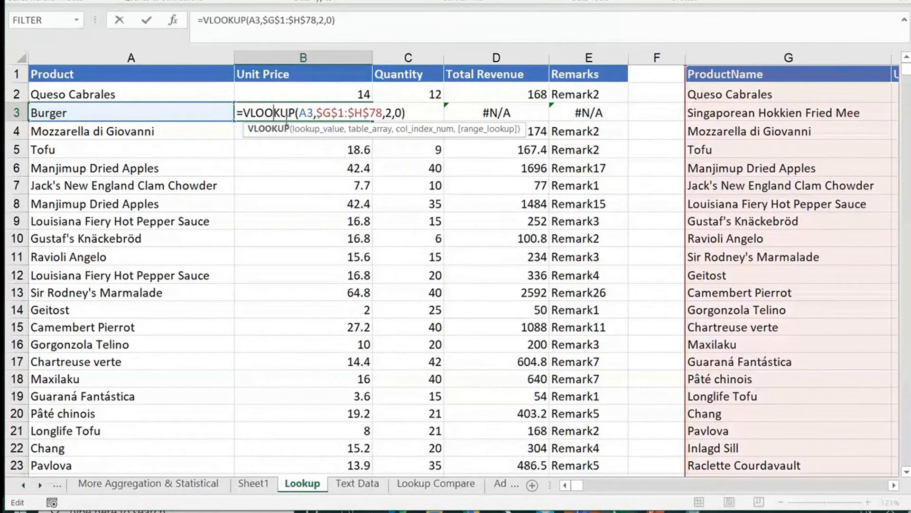
Undo the Burger entry in A3 and return to the Lookup Compare sheet
key("Escape")
key("ctrl+z")
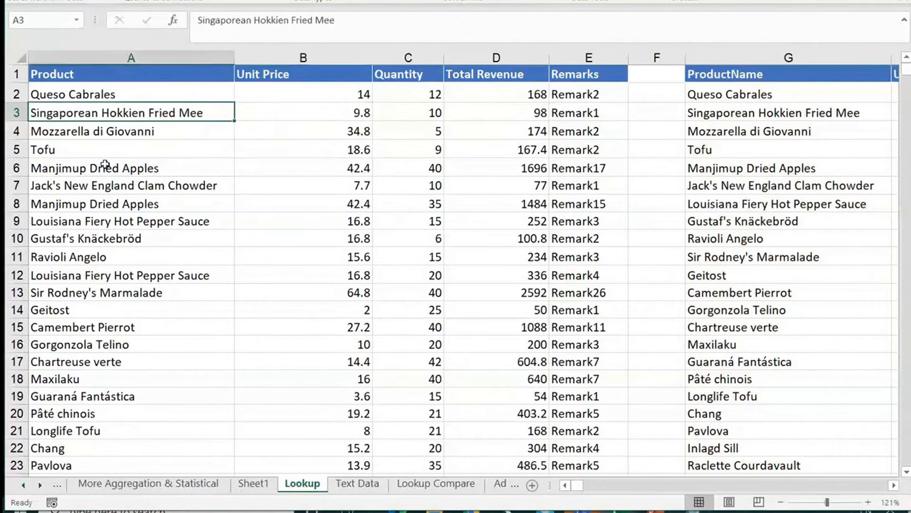
left_click(426, 494)
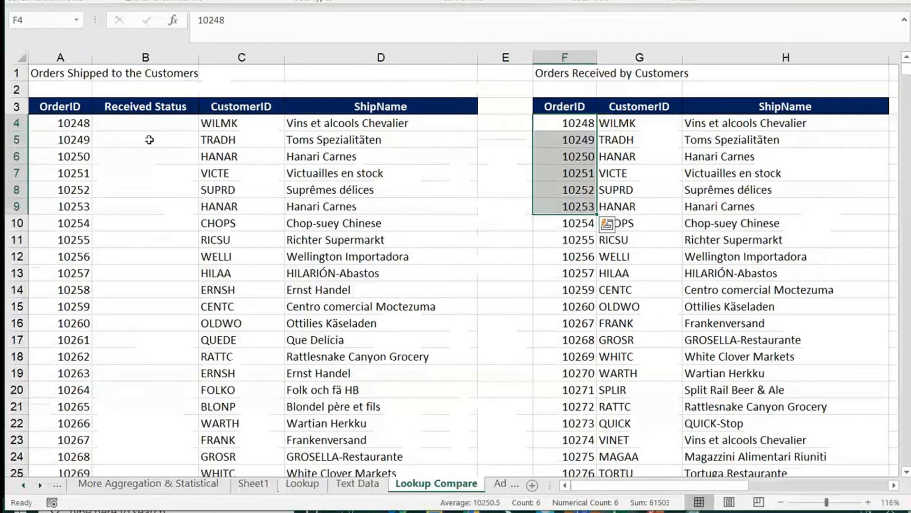
Start a VLOOKUP formula in the first Received Status cell, B4, with the shipped OrderID in A4 as the lookup value
left_click(59, 122)
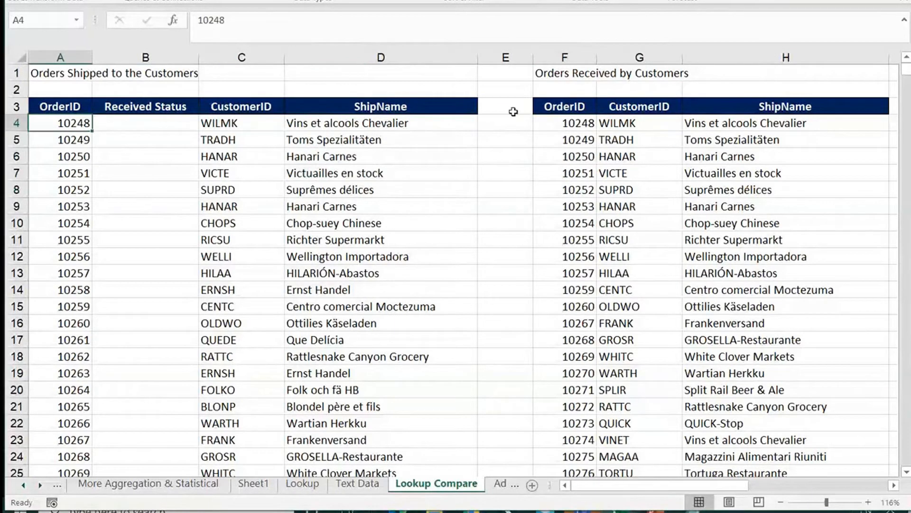
left_click(577, 123)
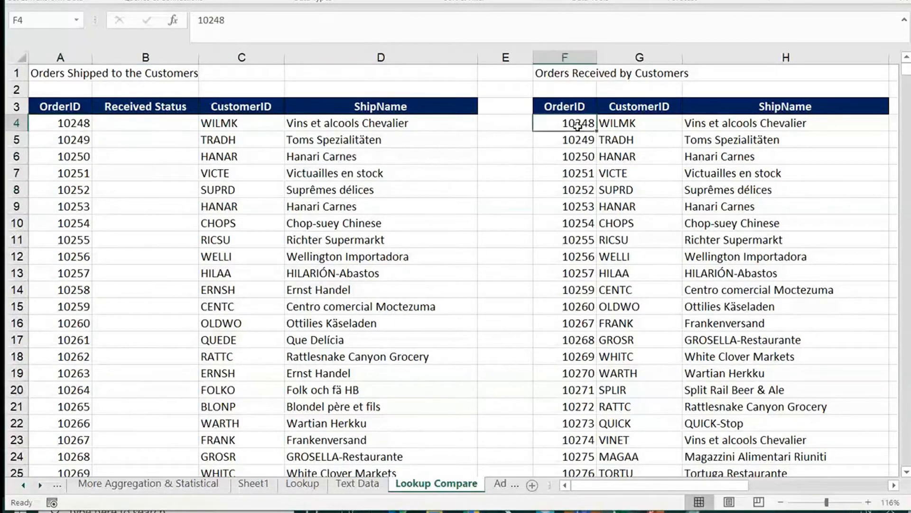
left_click(74, 122)
left_click(143, 122)
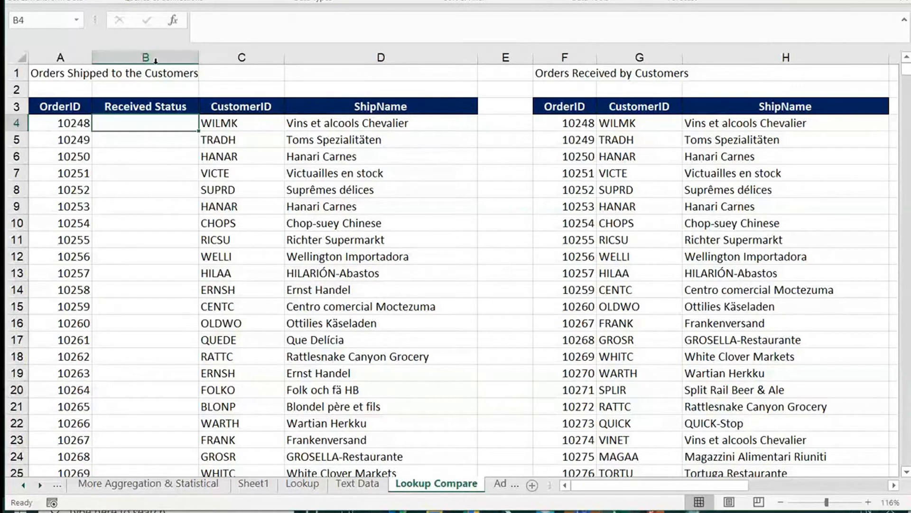
scroll(151, 133, "up", 2)
type("=vl")
key("Tab")
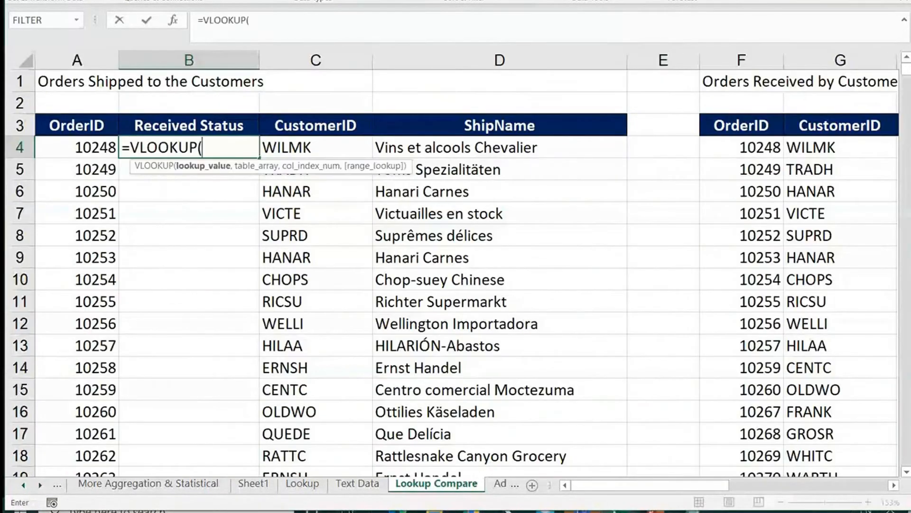
left_click(98, 140)
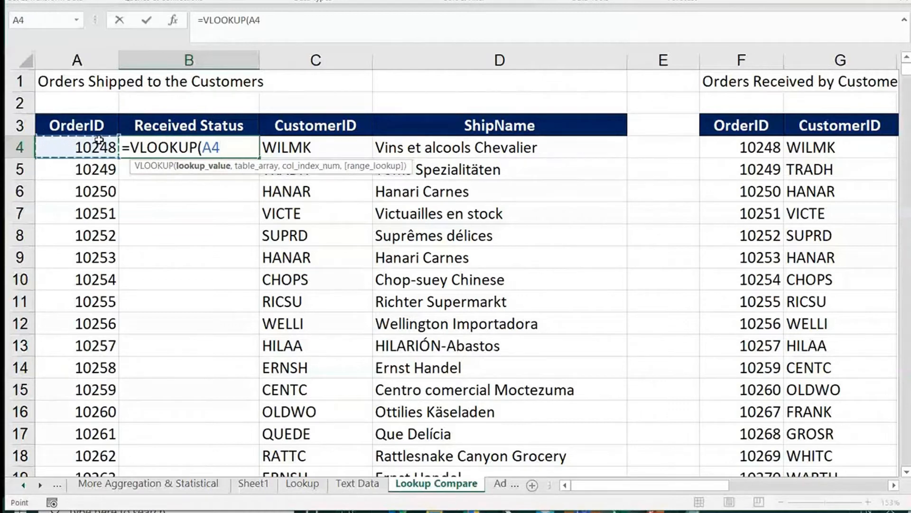
type(",")
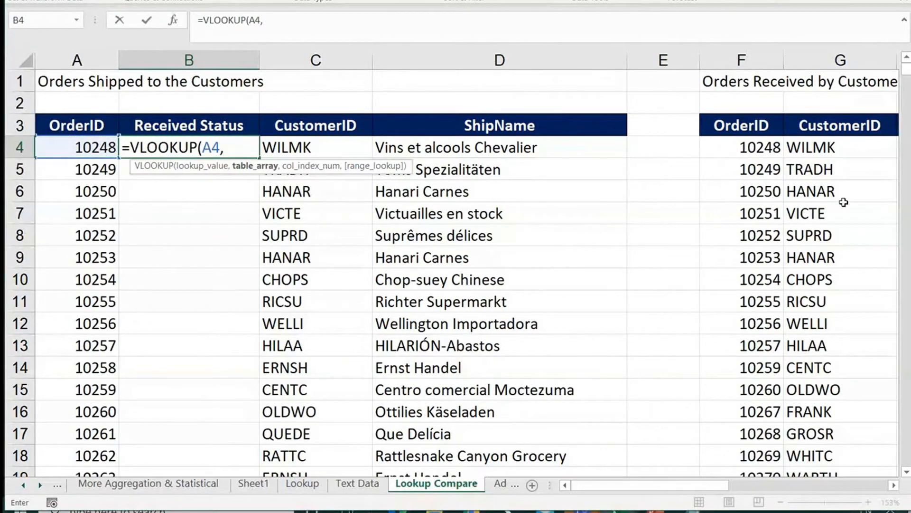
Complete the B4 VLOOKUP with the whole column F as table array, column index 1 and exact match 0
left_click(736, 50)
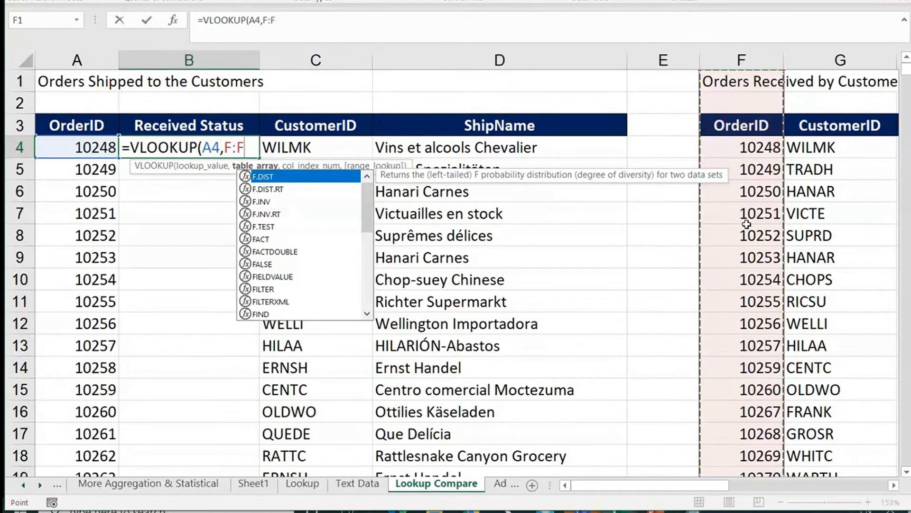
type(",1")
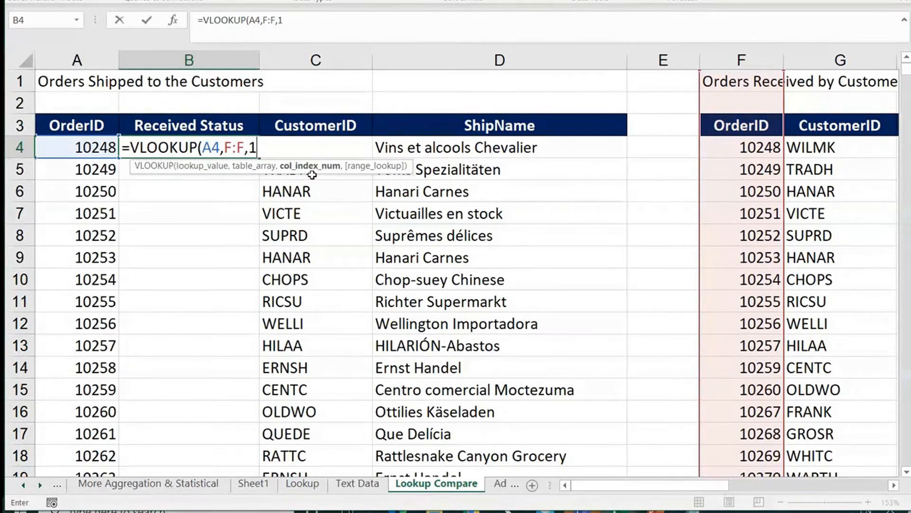
type(",")
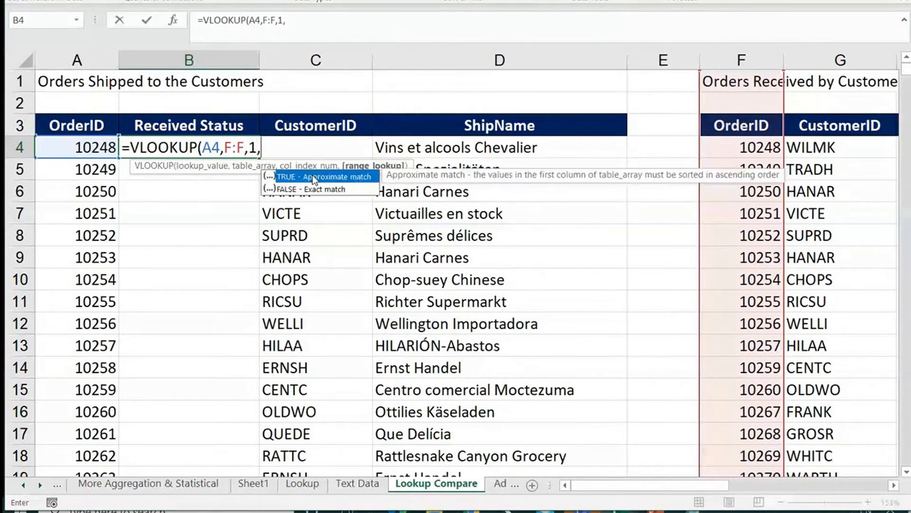
type("0")
key("BackSpace")
key("BackSpace")
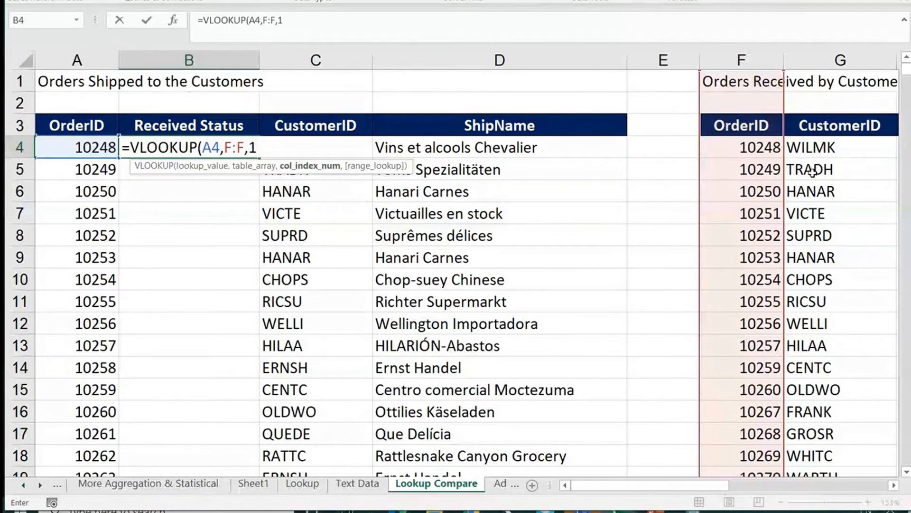
type(",")
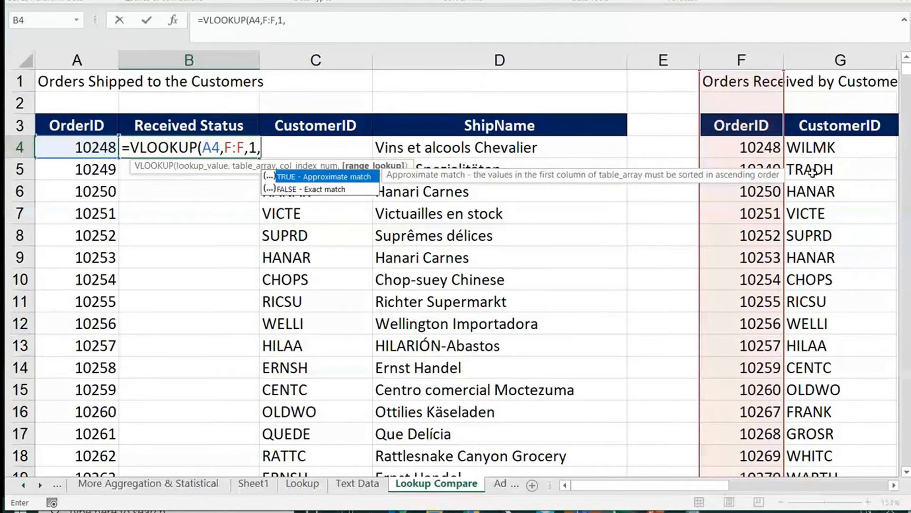
type("0)")
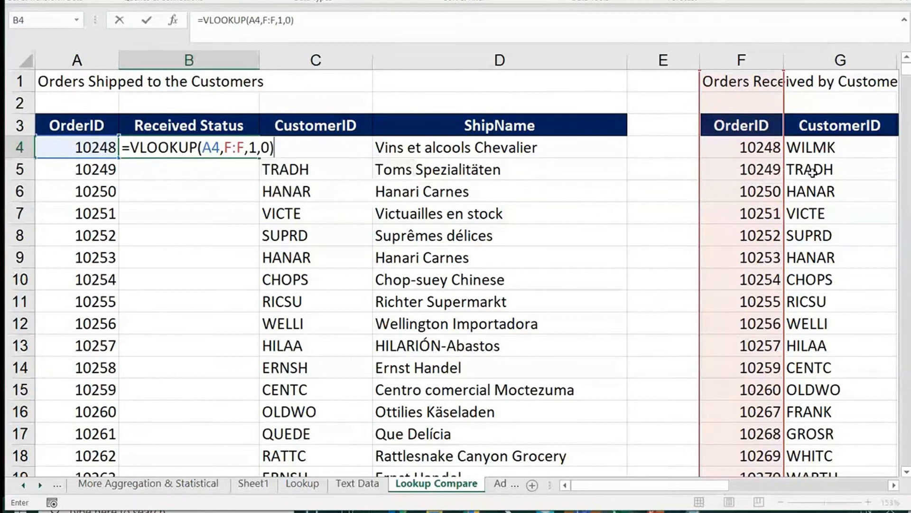
key("Return")
Fill the B4 VLOOKUP formula down the entire Received Status column and check the result in B14
left_click(232, 148)
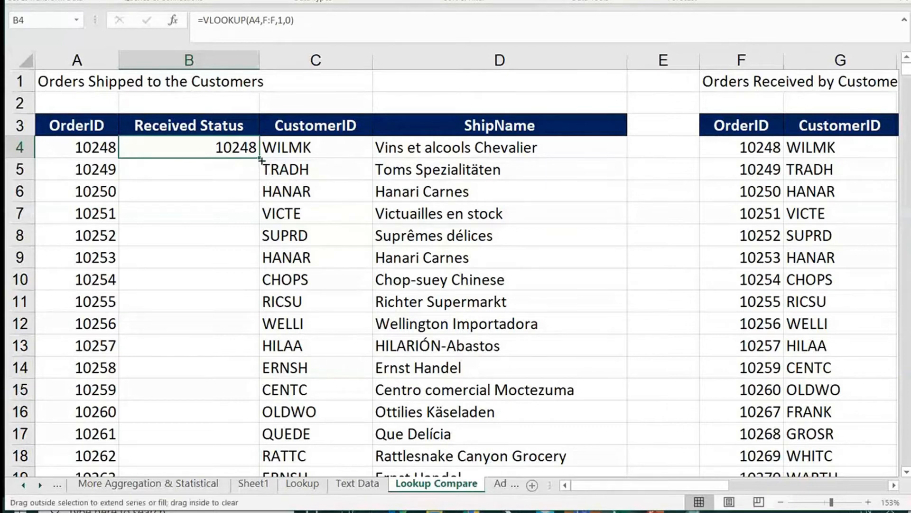
double_click(257, 160)
left_click(189, 367)
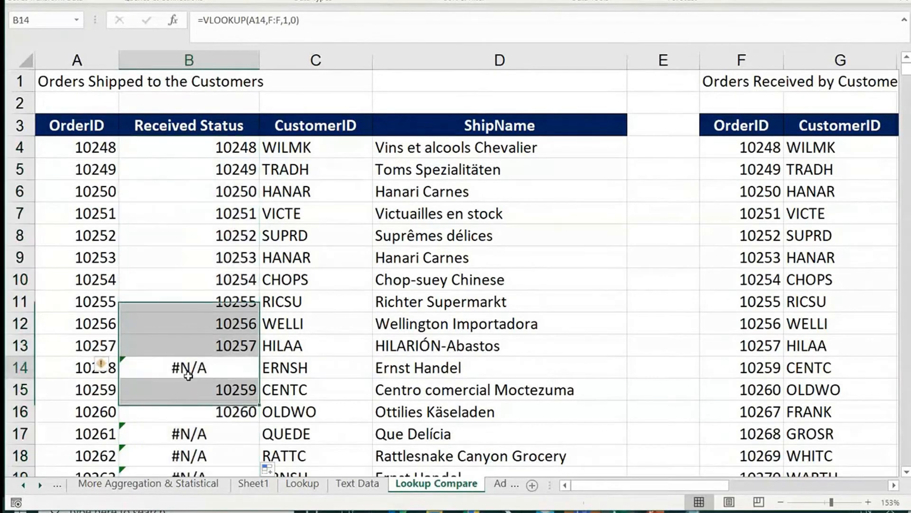
scroll(189, 377, "down", 2)
scroll(166, 335, "up", 1)
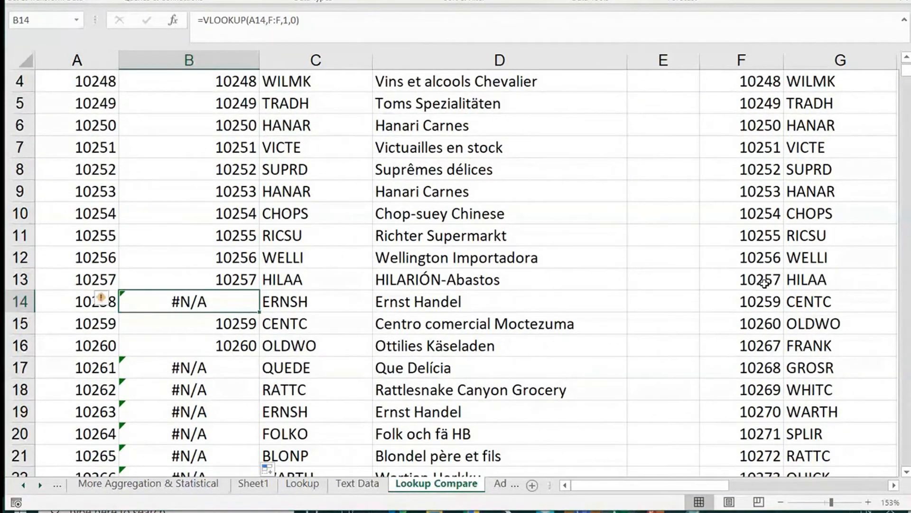
Compare the unmatched Received Status rows, B14 and B17:B22, with the received OrderIDs in column F
left_click_drag(764, 283, 765, 304)
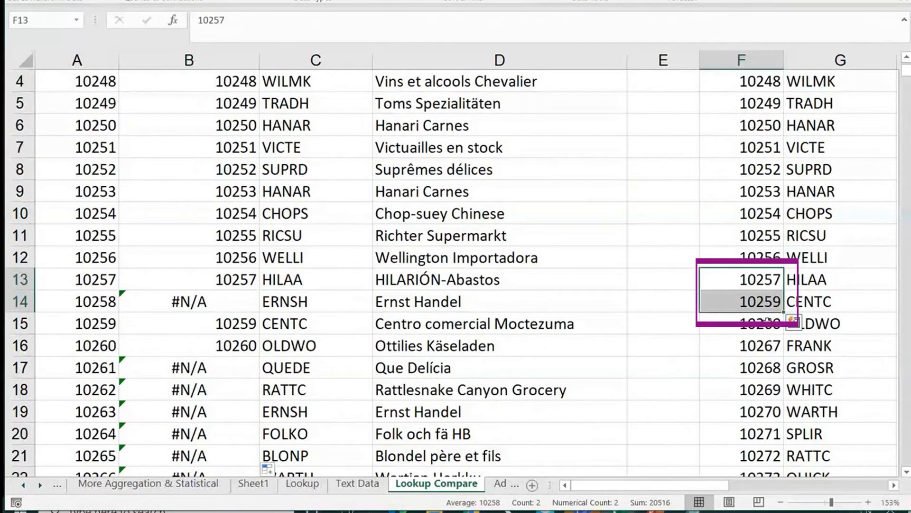
left_click_drag(110, 299, 190, 298)
scroll(144, 361, "down", 1)
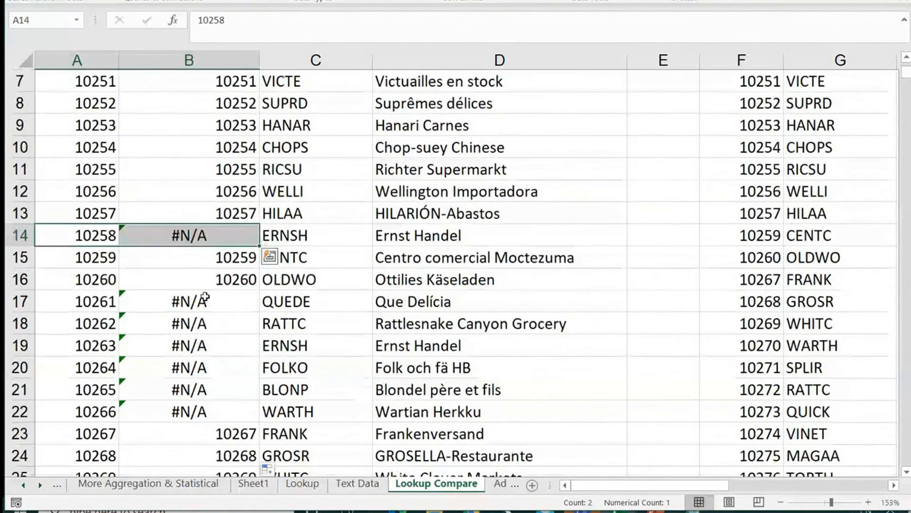
left_click_drag(205, 298, 199, 411)
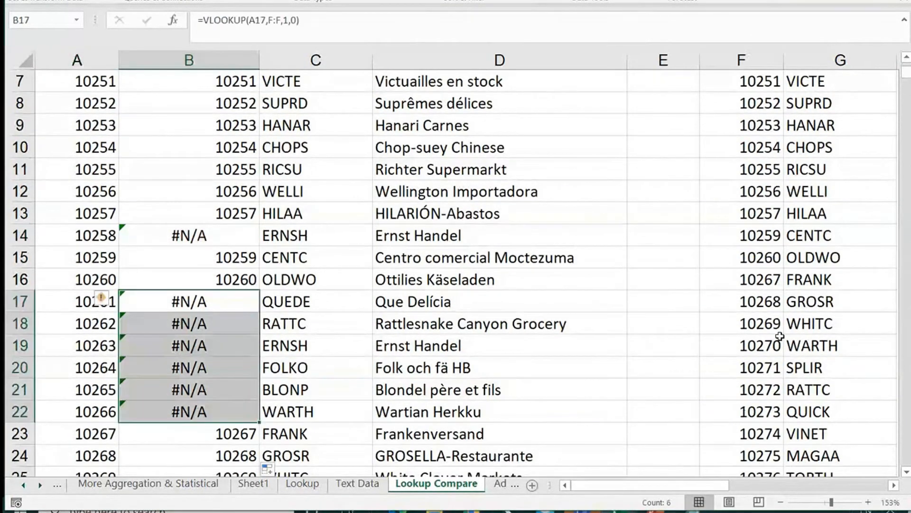
mouse_move(749, 259)
left_mouse_down()
mouse_move(753, 272)
mouse_move(754, 260)
left_mouse_up()
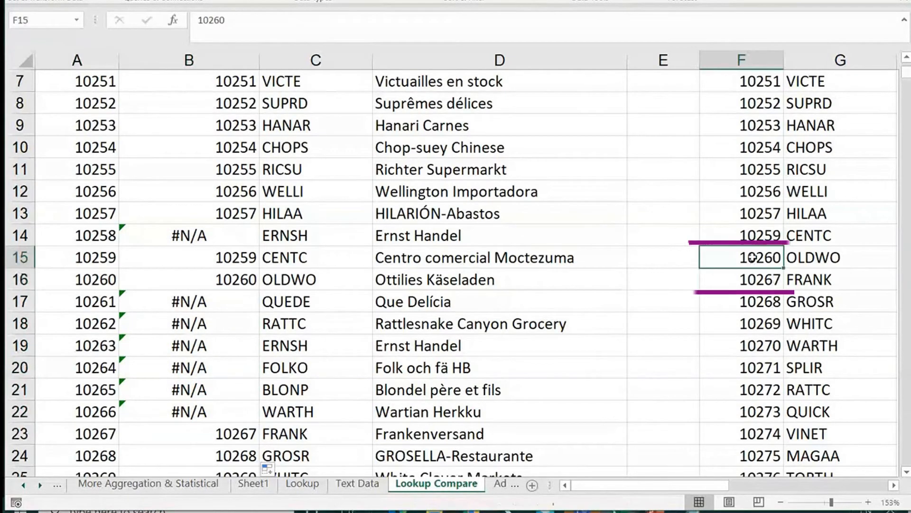
left_click_drag(227, 302, 229, 324)
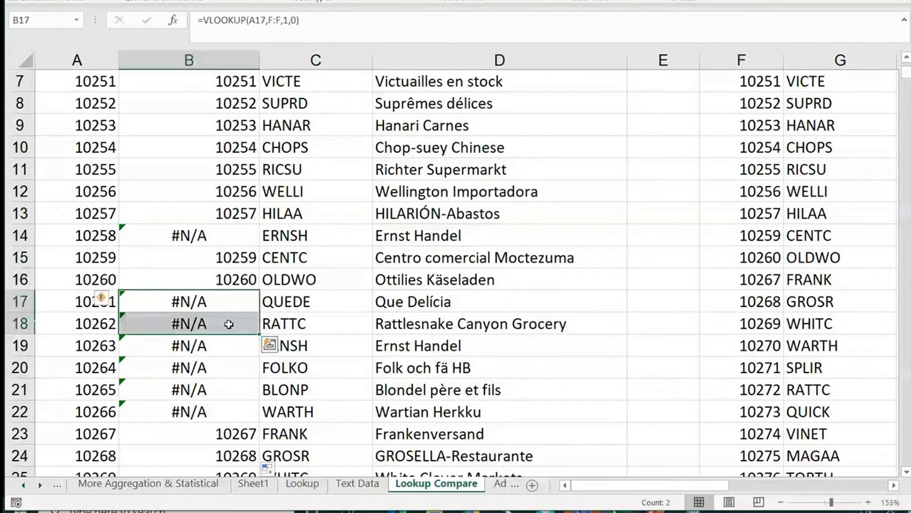
scroll(228, 324, "up", 2)
Add filters to the shipped orders table and filter the Received Status column to show only #N/A rows
left_click(219, 147)
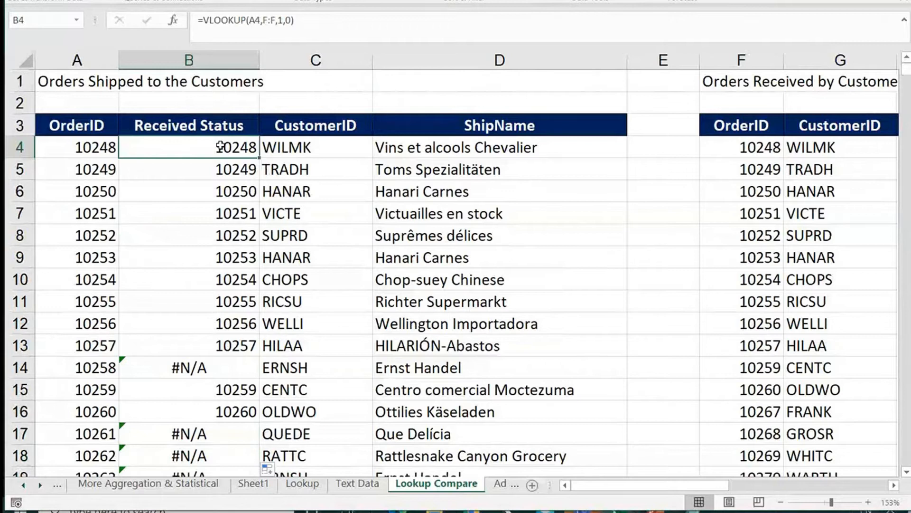
key("ctrl+shift+l")
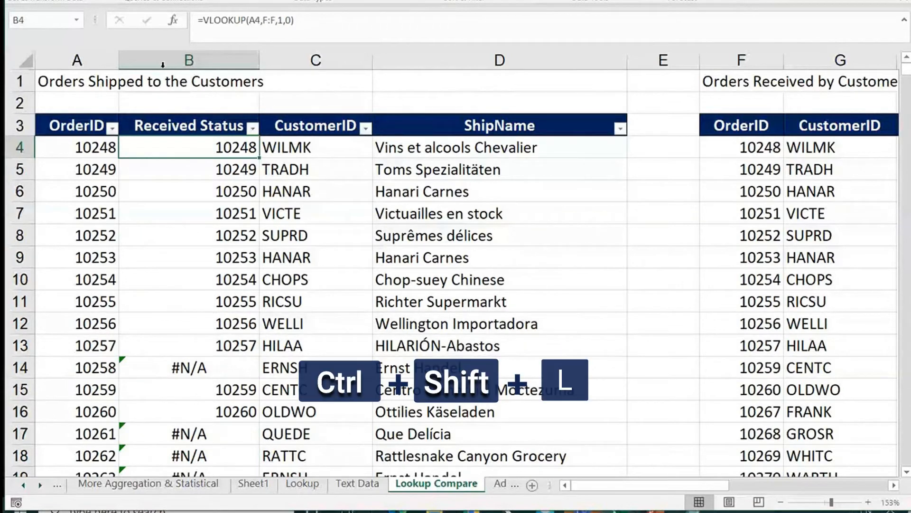
left_click(253, 128)
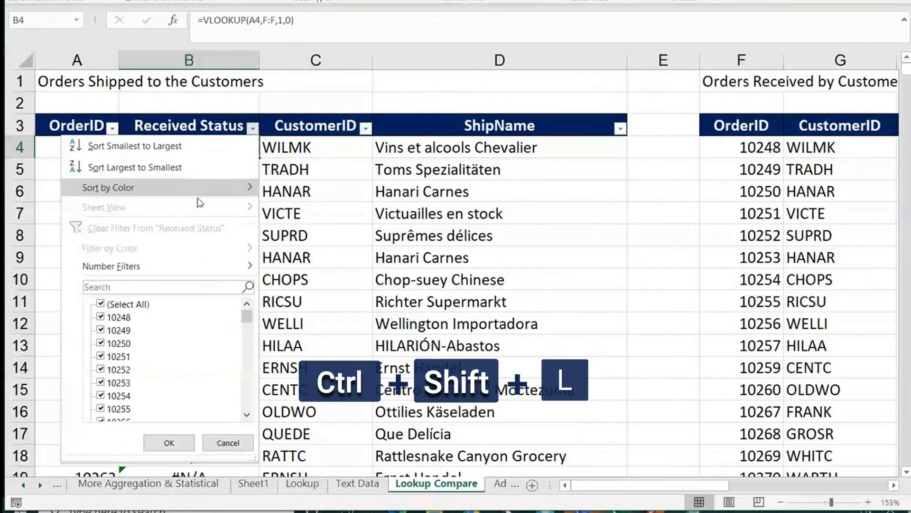
left_click(101, 288)
type("#")
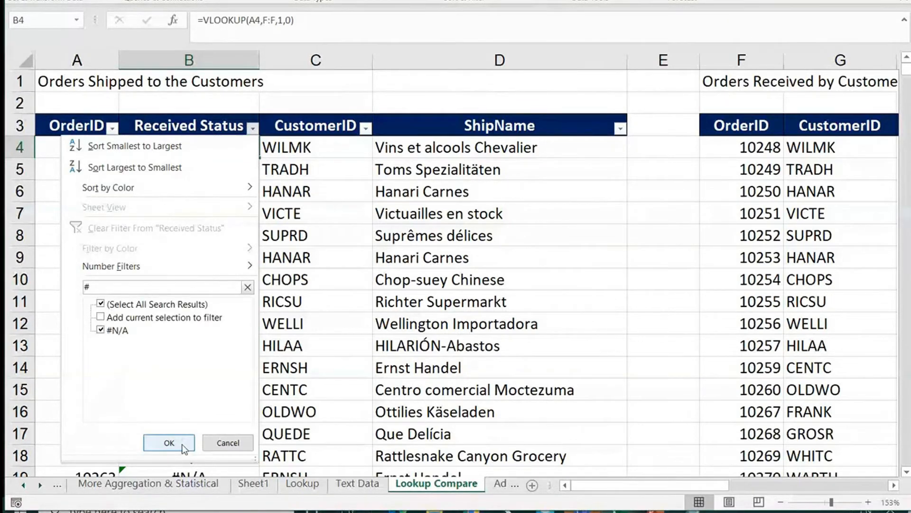
left_click(170, 442)
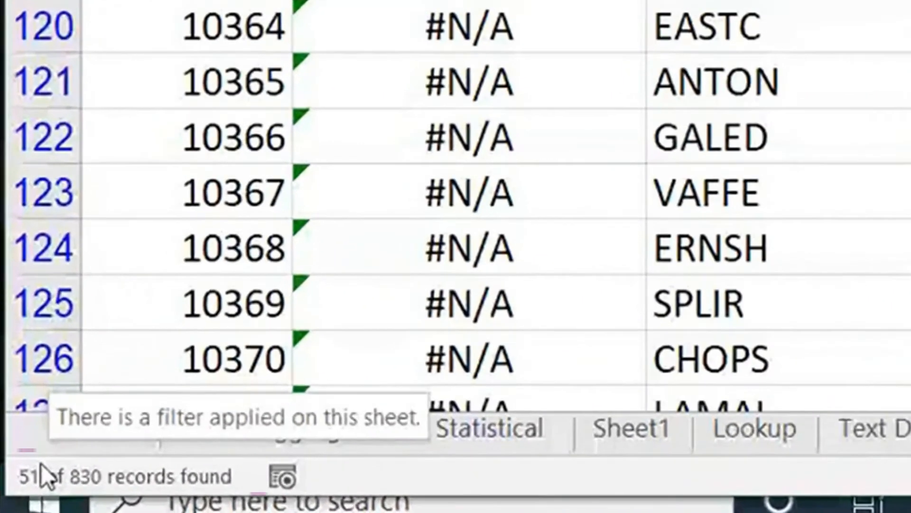
scroll(278, 57, "up", 2)
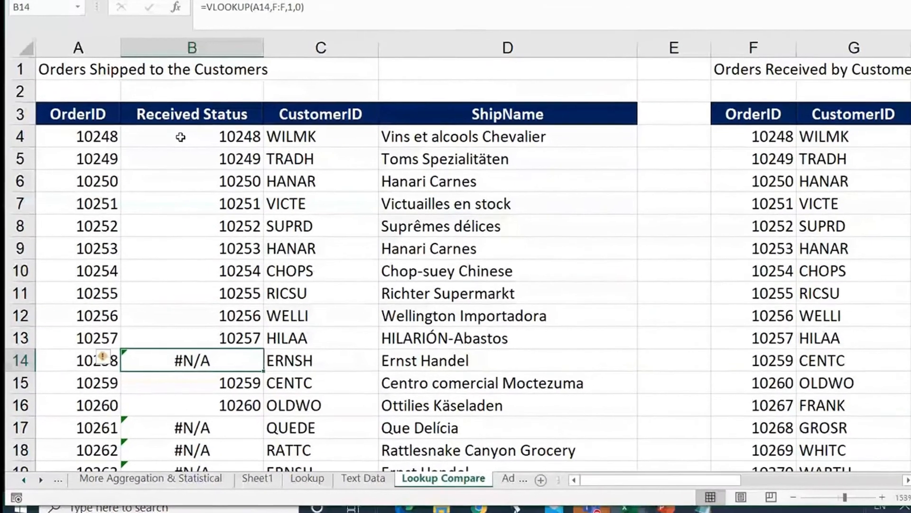
Open the VLOOKUP formula in B4, copy its full text and leave the cell without editing it
left_click(177, 143)
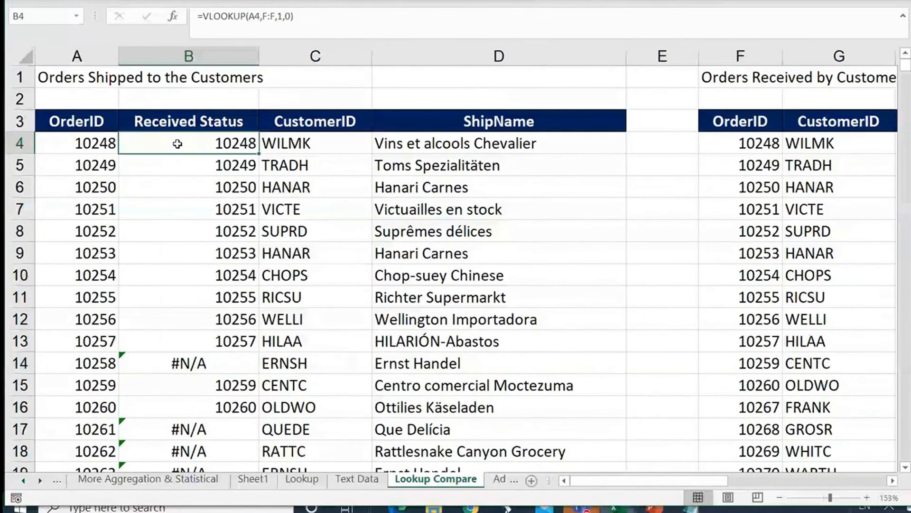
double_click(177, 143)
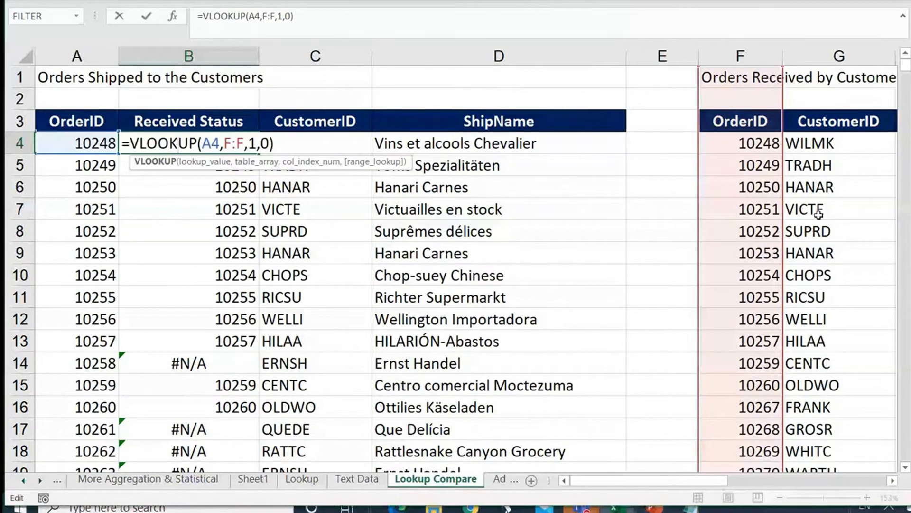
left_click_drag(274, 142, 121, 123)
key("ctrl+c")
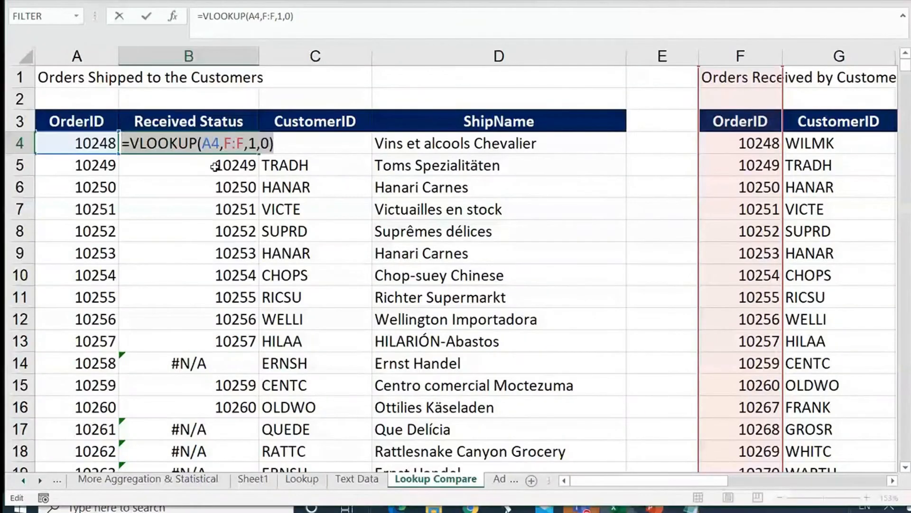
key("Escape")
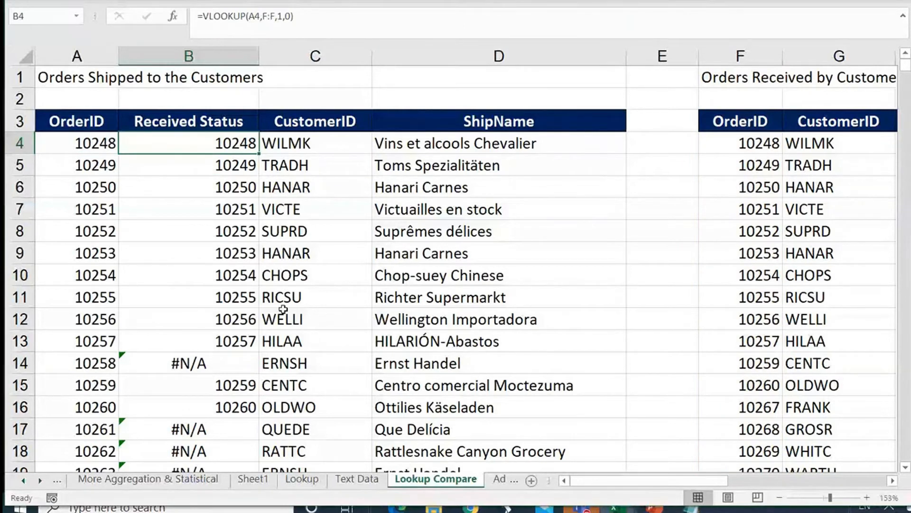
Try overwriting the #N/A result in B14 with the text Not Shipped, and undo the entry
left_click(204, 365)
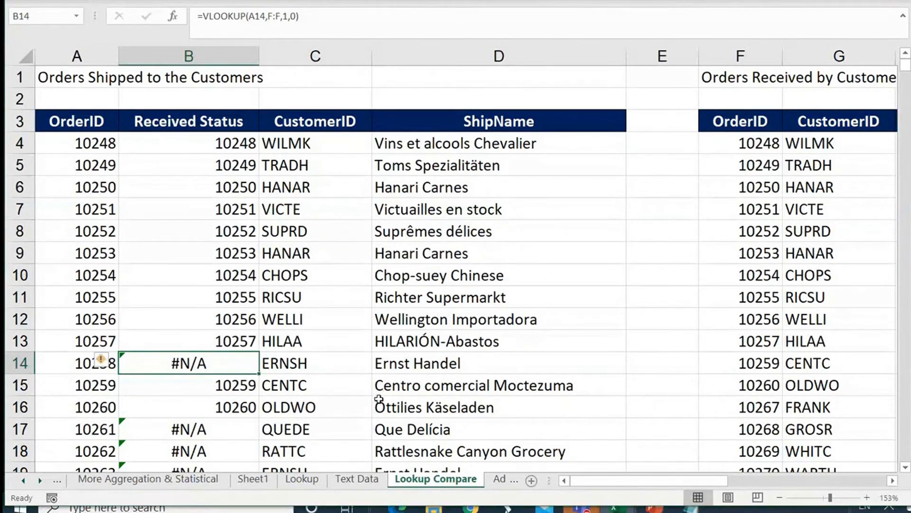
type("Not Shipped")
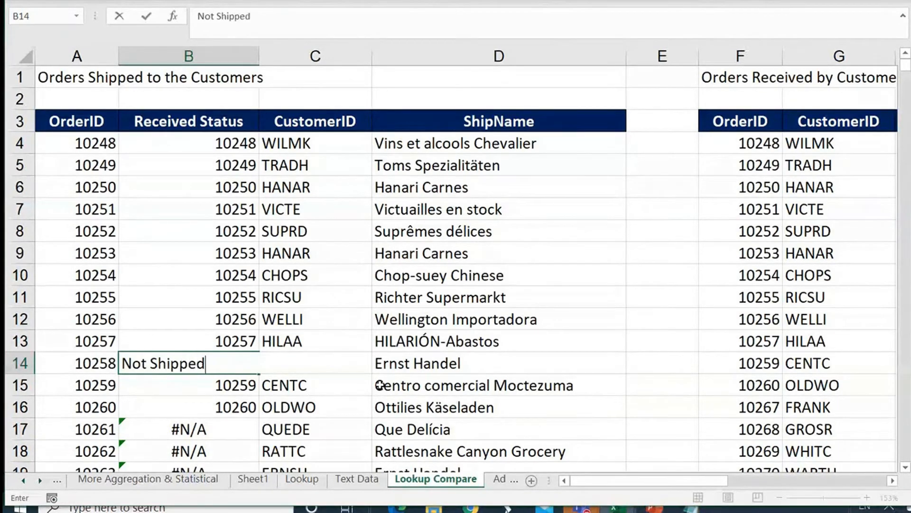
key("Return")
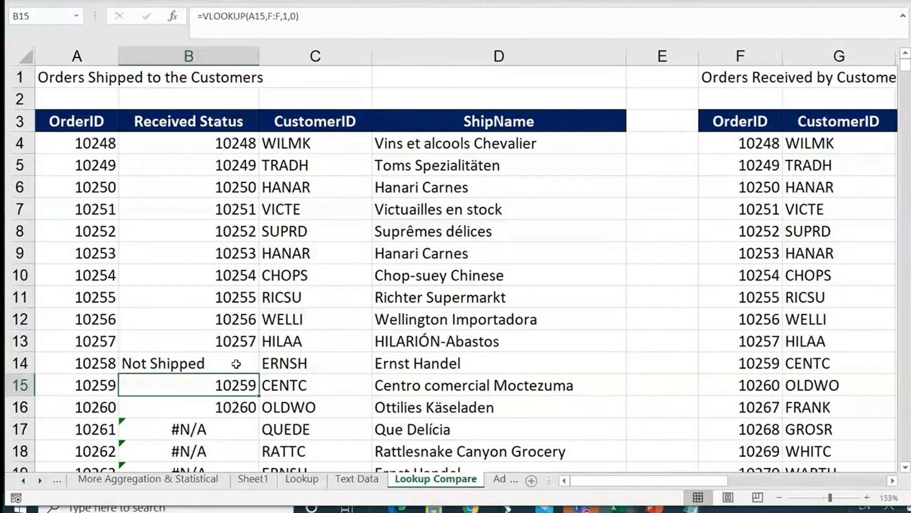
left_click(184, 361)
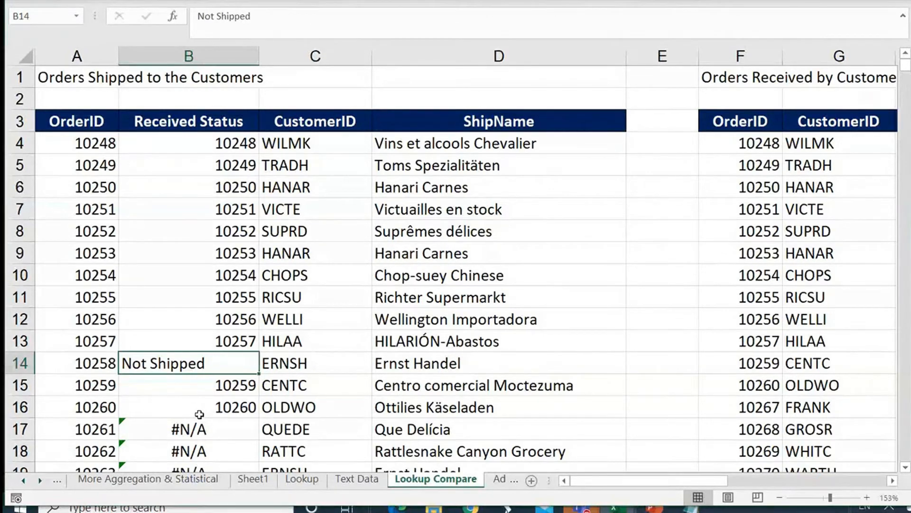
key("ctrl+z")
Write the note "IFNA, IFERROR" in D1 above the ShipName header
left_click(399, 77)
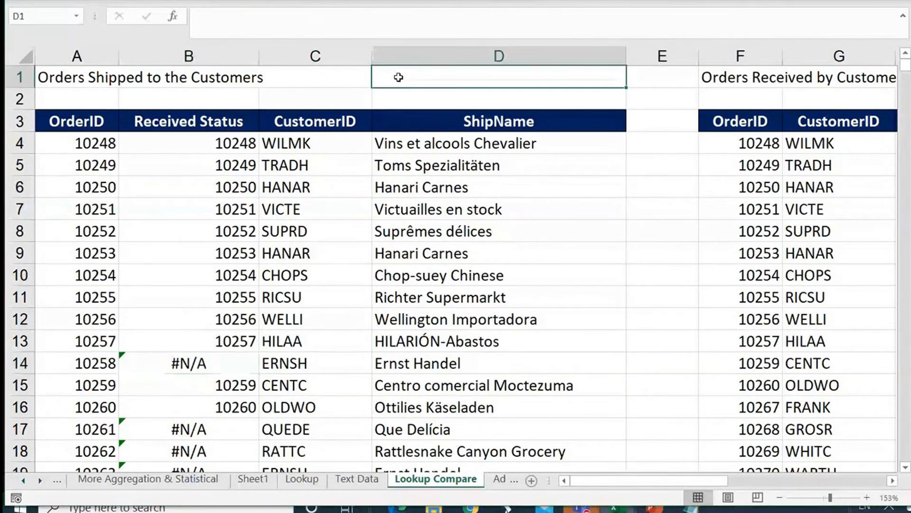
type("I")
key("BackSpace")
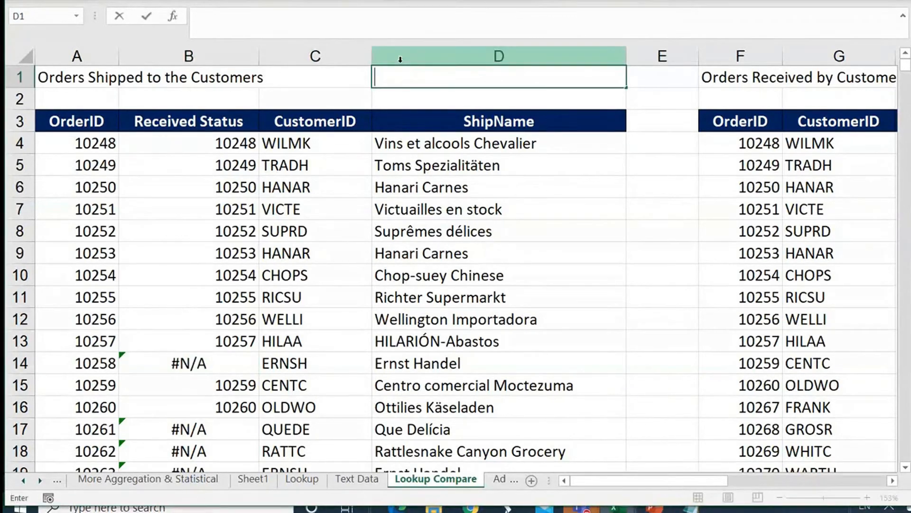
type("IFNA, IFERROR")
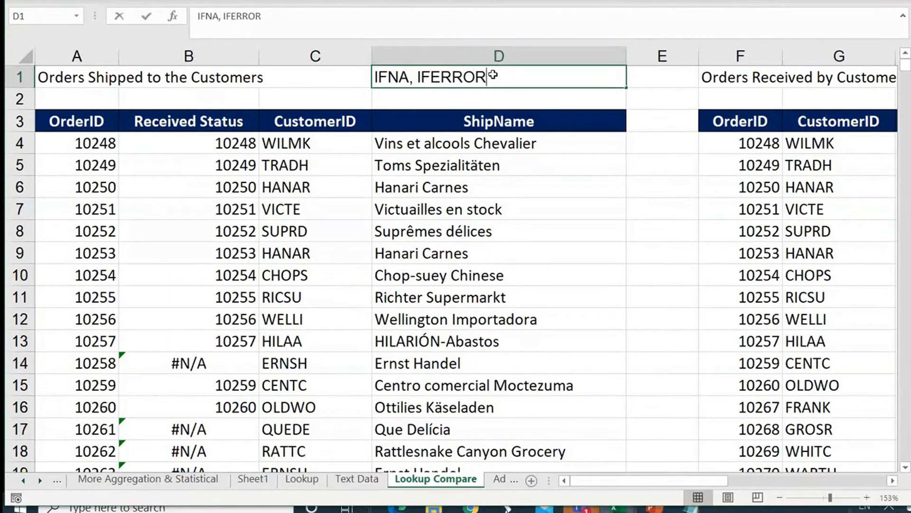
Move the word IFERROR from the D1 note into D2 and extend it to "IFERROR -- 2007"
left_click_drag(488, 77, 417, 76)
key("BackSpace")
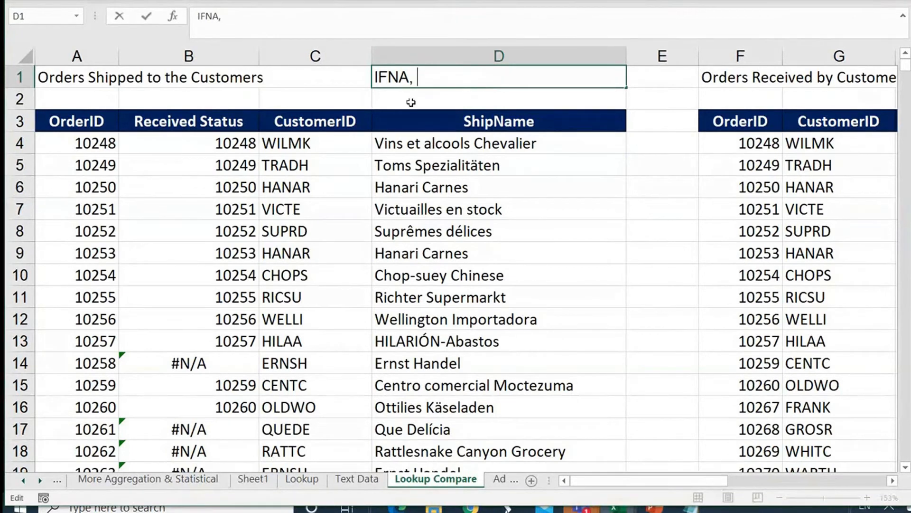
left_click(411, 101)
key("ctrl+v")
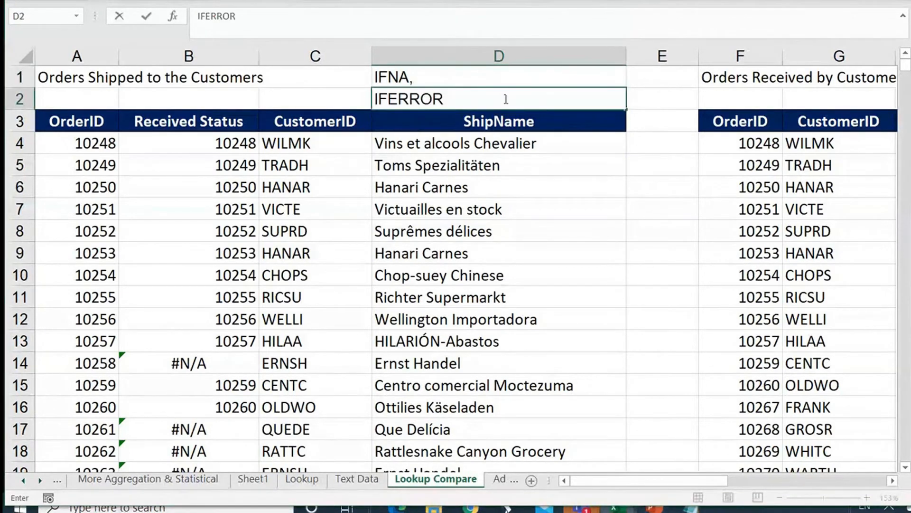
type("--  2007")
key("Up")
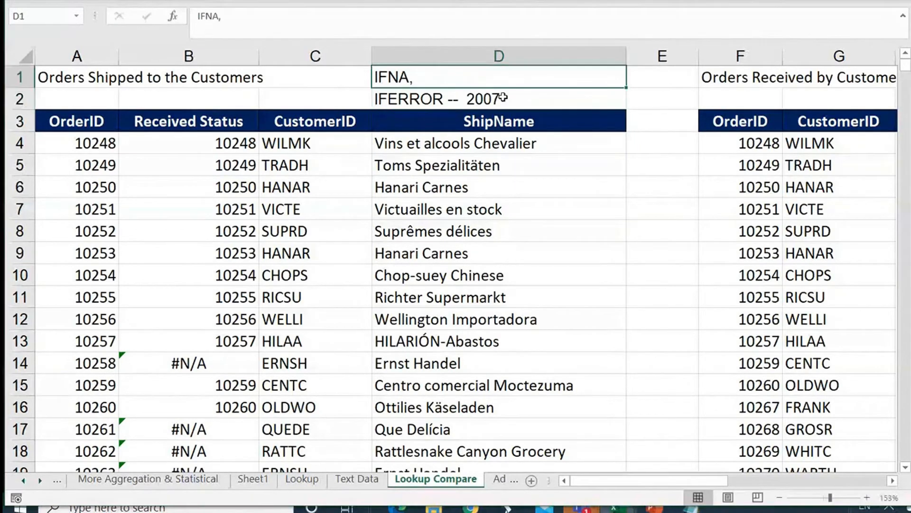
Change the note in D1 to "IFNA -- 2013", removing the comma
key("F2")
key("BackSpace")
type("-- 2013")
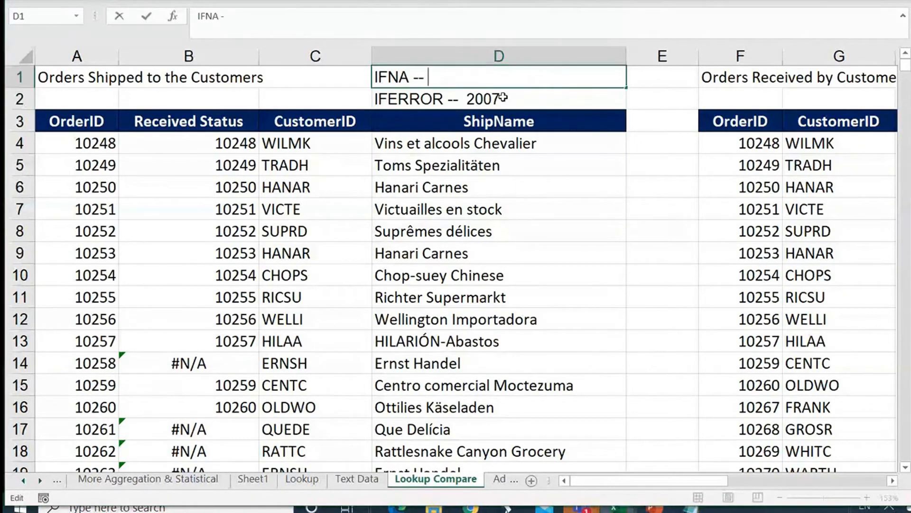
key("Return")
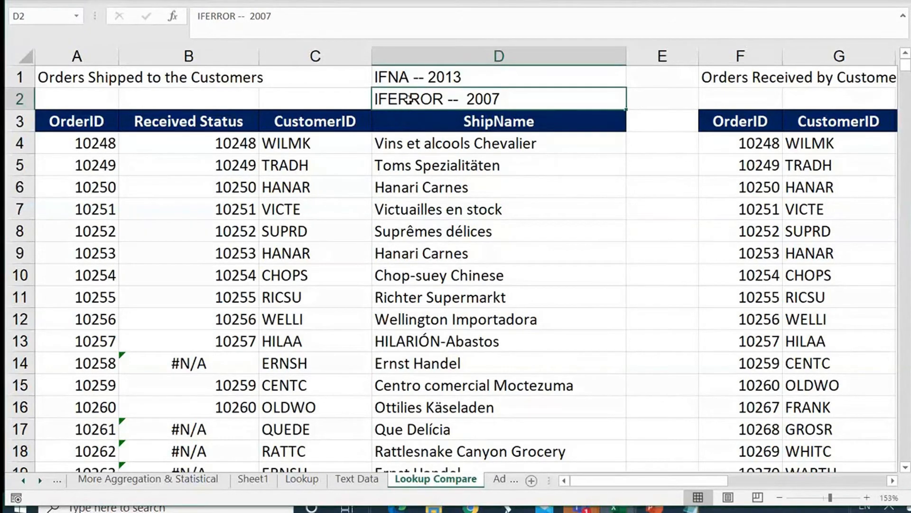
Append "- Any Error" to the IFERROR note in D2
double_click(520, 97)
type("-")
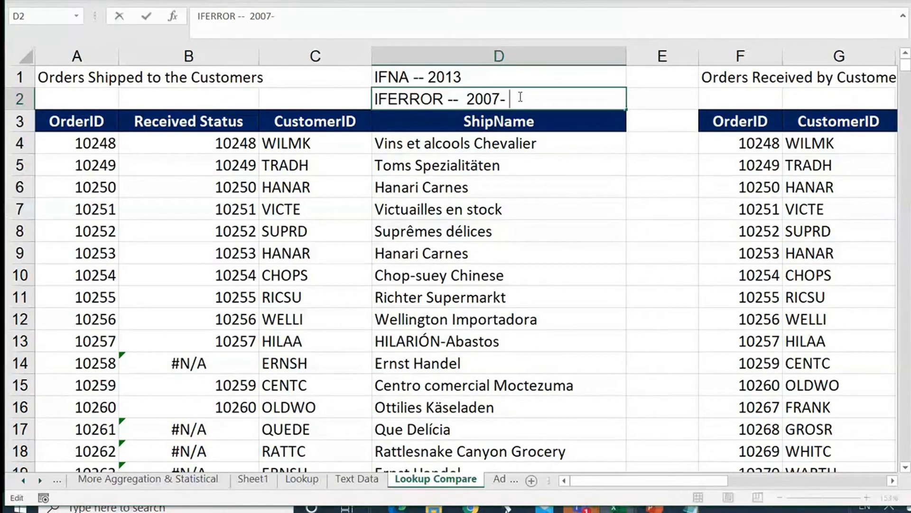
type(" Any Error")
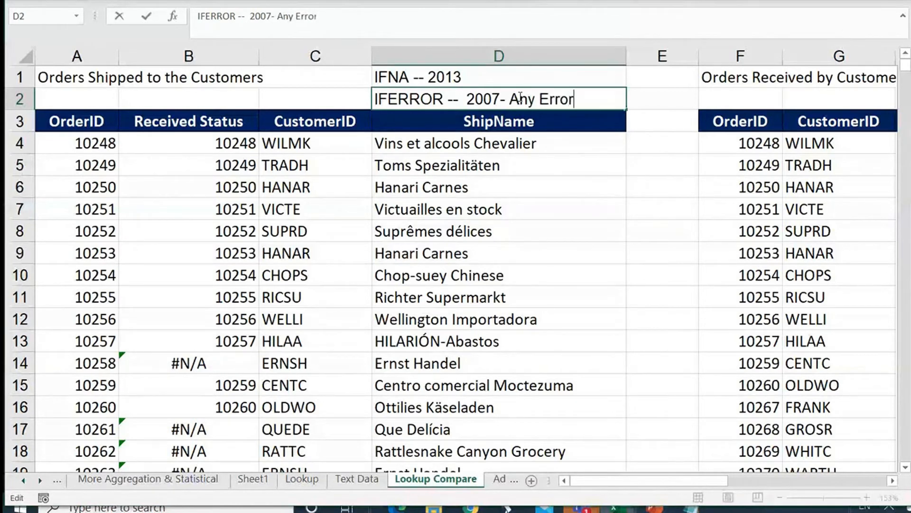
key("Return")
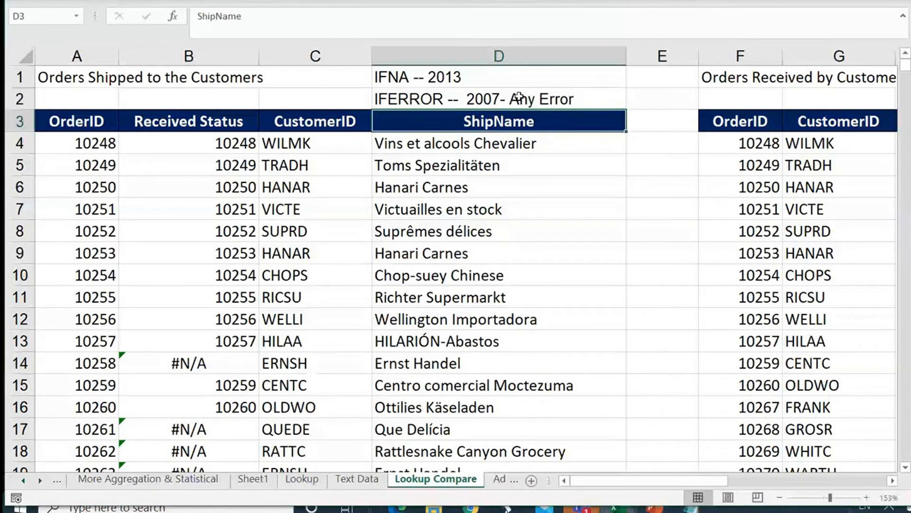
Append "--> #NA Error" to the IFNA note in D1
double_click(518, 77)
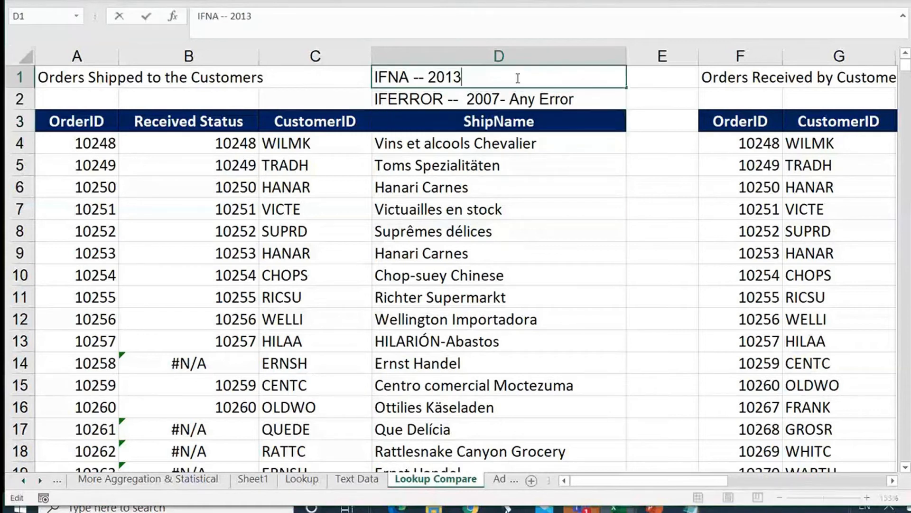
type("--> NA E")
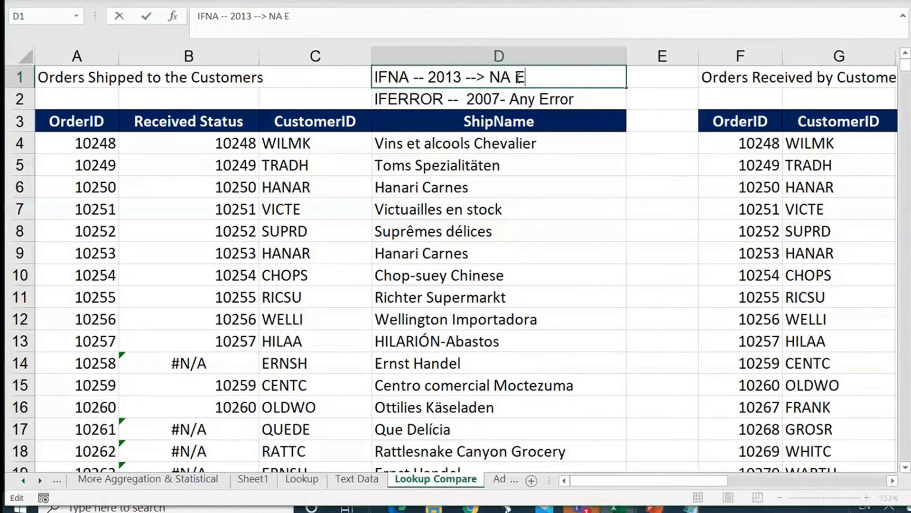
type("rror")
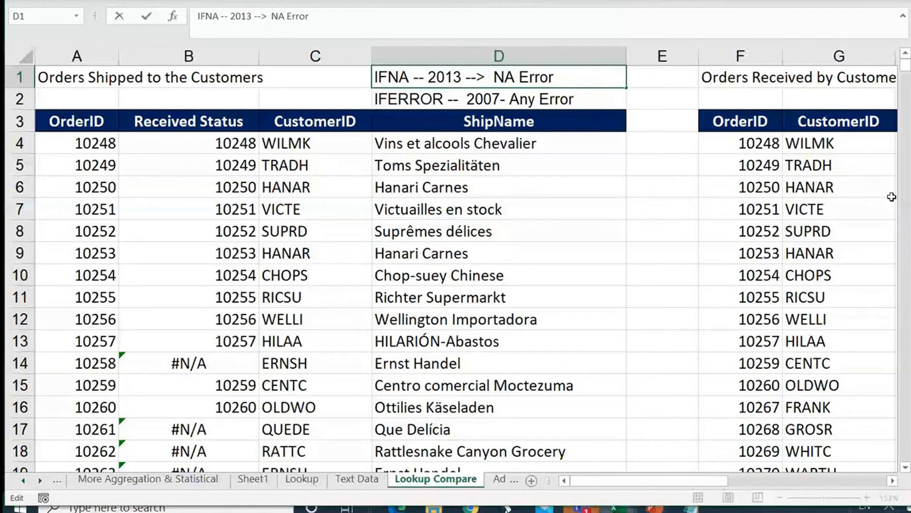
type(" #")
key("Delete")
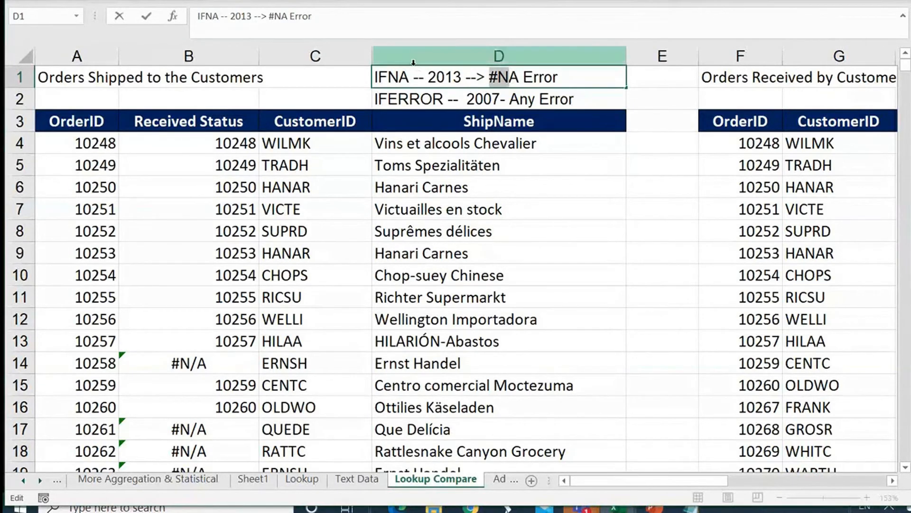
double_click(392, 78)
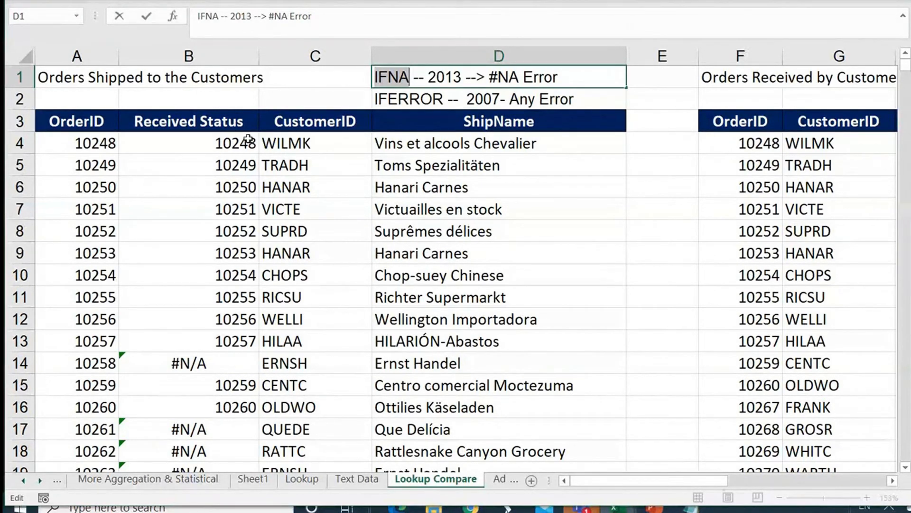
key("Return")
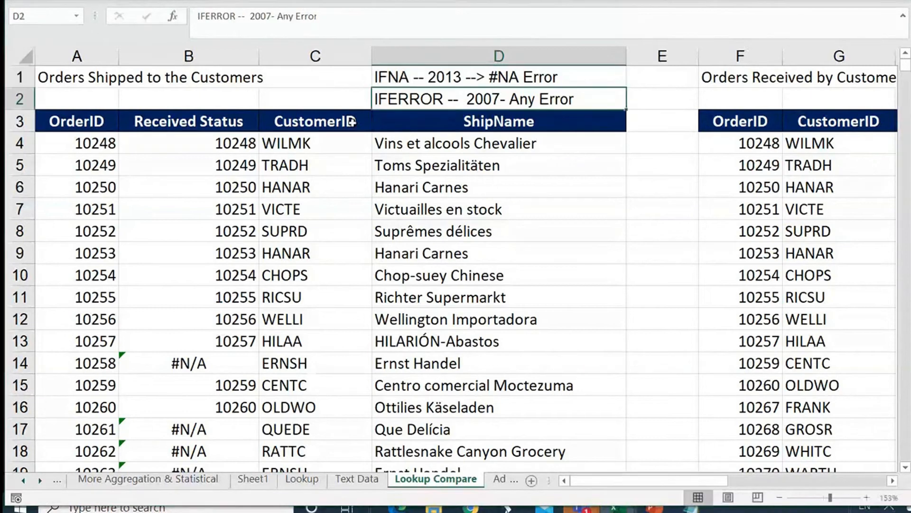
left_click(137, 138)
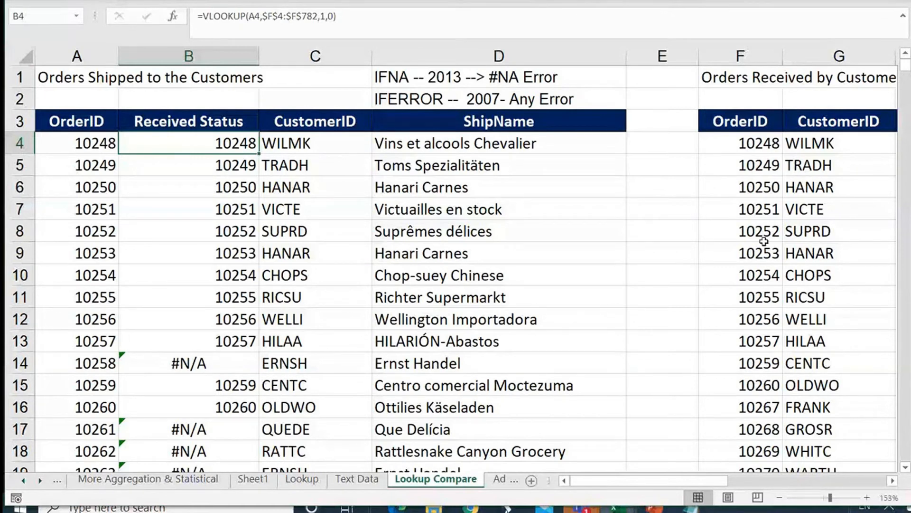
double_click(192, 146)
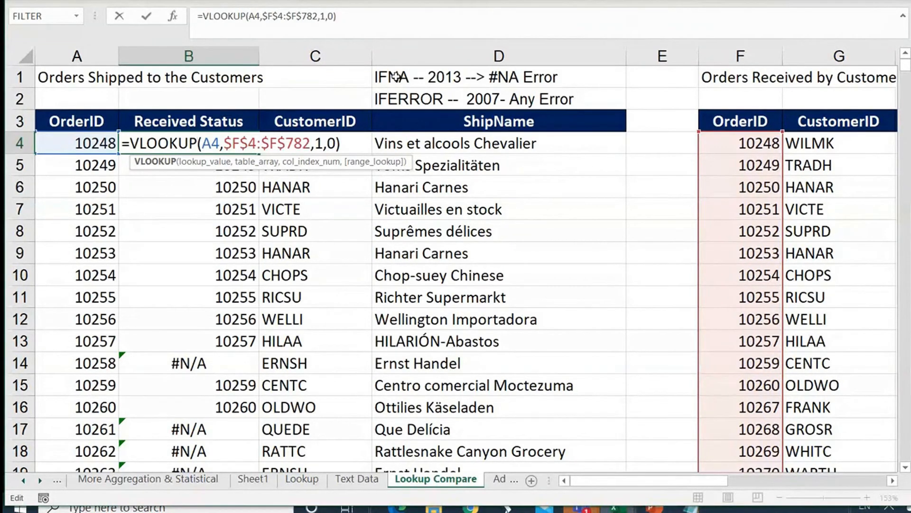
key("ctrl+Return")
left_click_drag(396, 76, 417, 98)
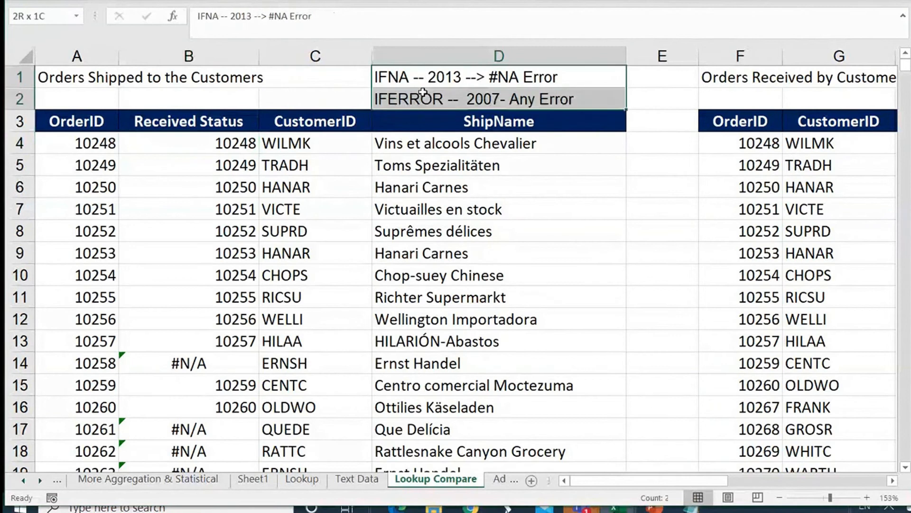
Start wrapping the VLOOKUP formula in B4 in IFNA, with the lookup as its value argument
double_click(195, 140)
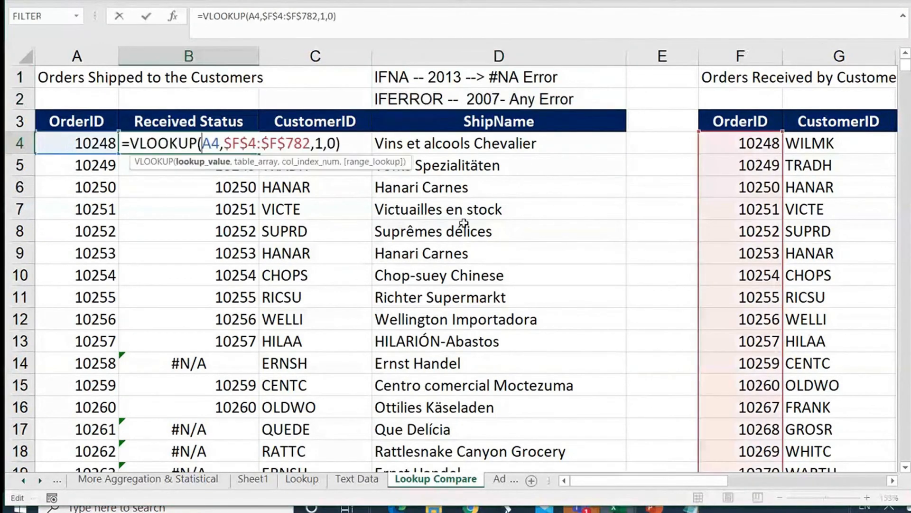
key("Left")
key("Left")
key("Left")
key("Left")
key("Left")
key("Left")
key("Left")
key("Left")
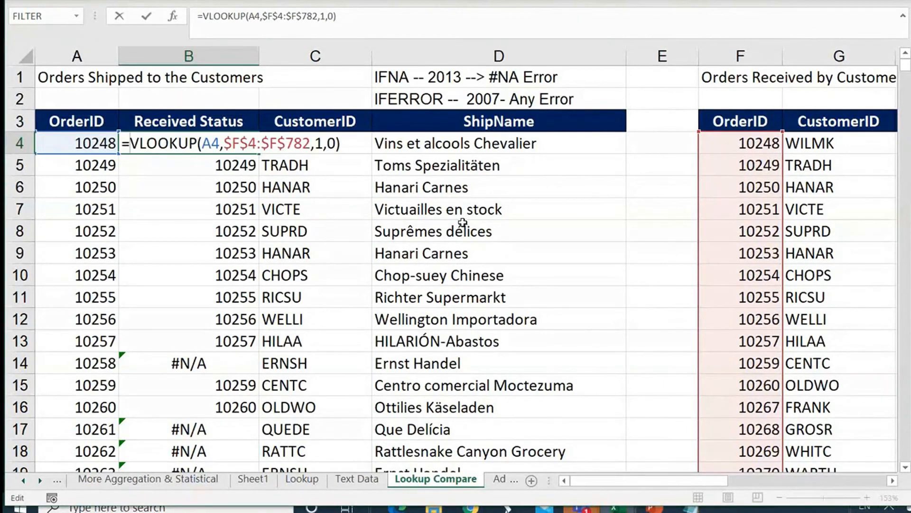
type("if")
key("Down")
key("Down")
key("Tab")
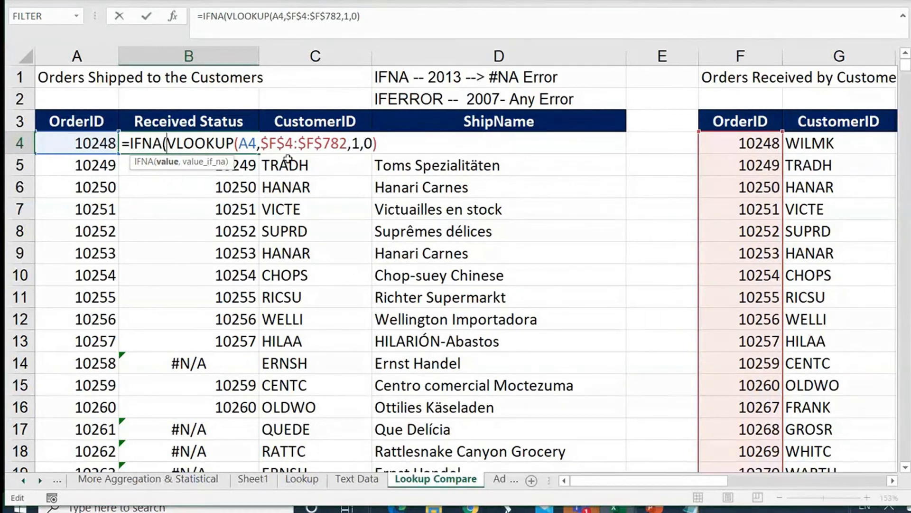
key("Tab")
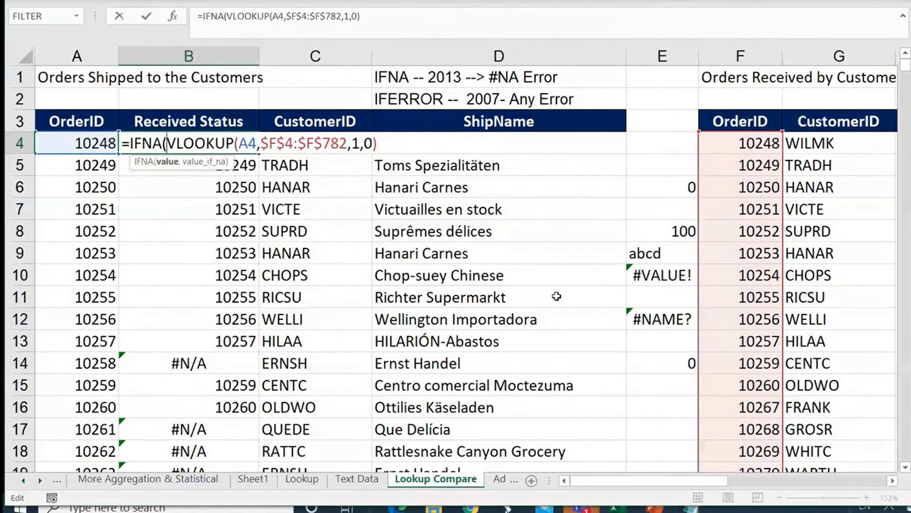
Complete the IFNA formula in B4 with "Order Not Shipped" as the fallback and fill it down the Received Status column
left_click(386, 139)
left_click_drag(167, 143, 404, 155)
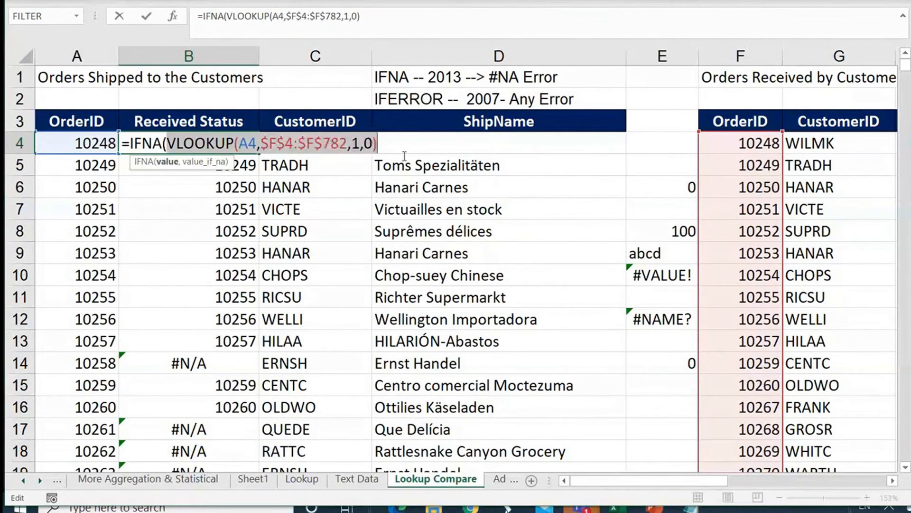
left_click(384, 144)
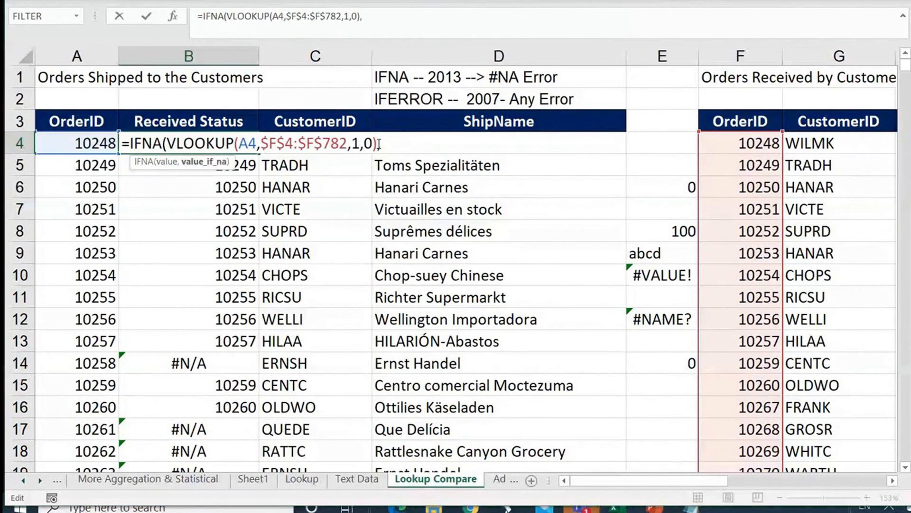
type(",")
type("\"O")
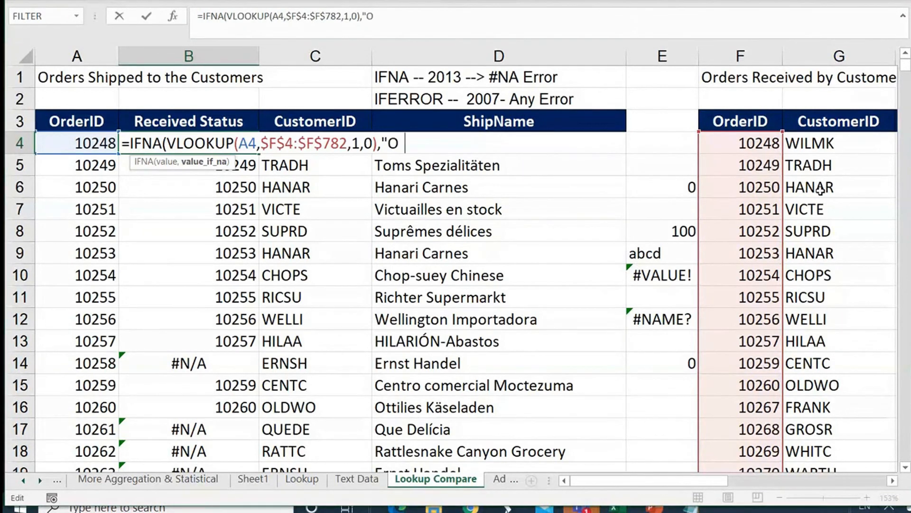
type("rder Not Sh")
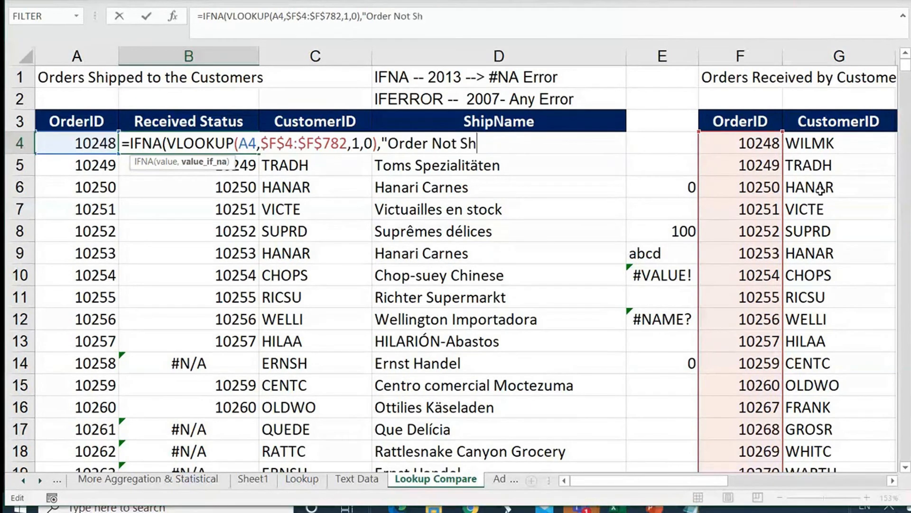
type("ipped\")")
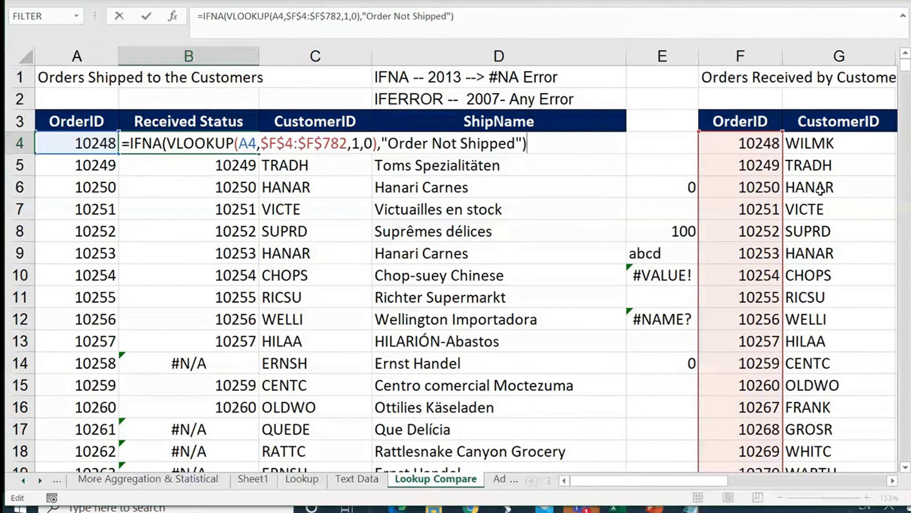
key("ctrl+Return")
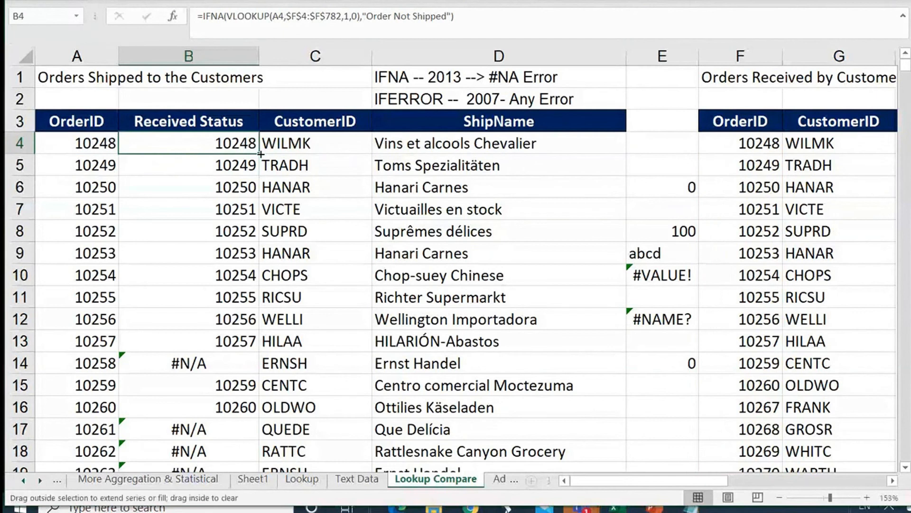
double_click(261, 154)
scroll(237, 362, "down", 3)
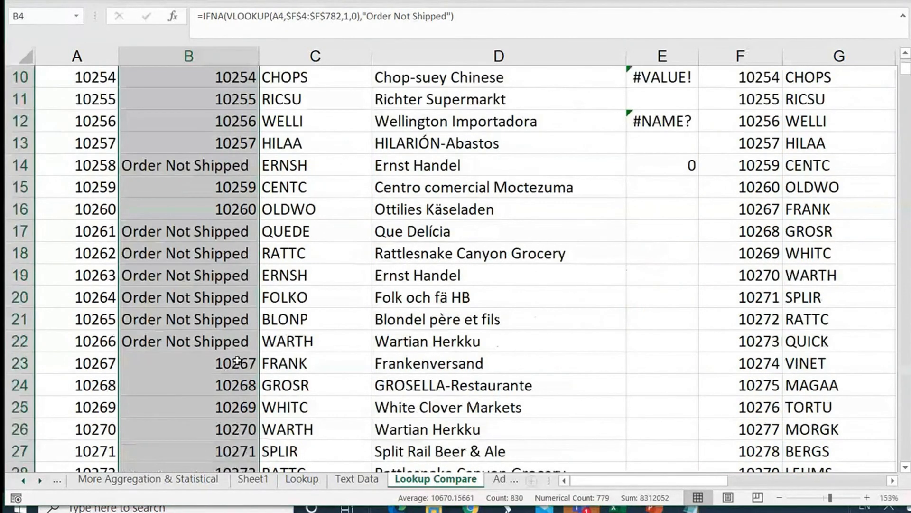
scroll(258, 255, "up", 3)
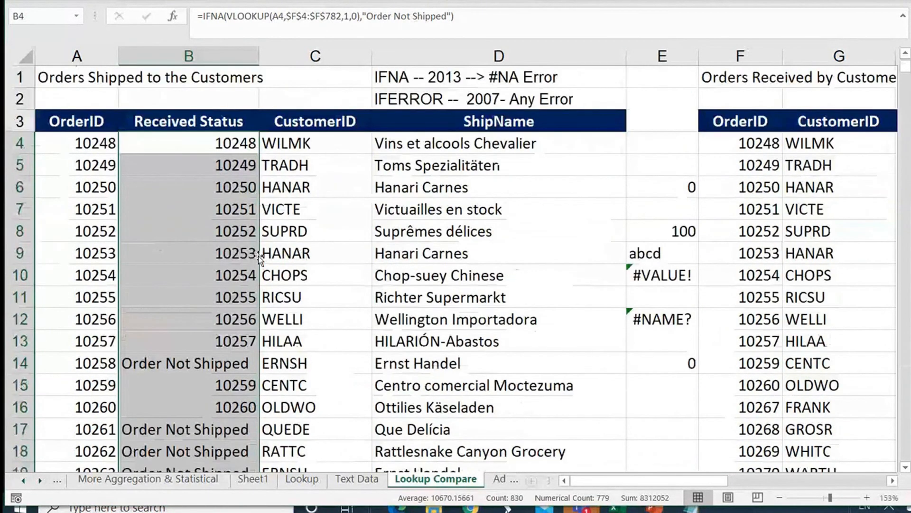
Replace IFNA with IFERROR in the B4 formula and fill it down the Received Status column
double_click(247, 143)
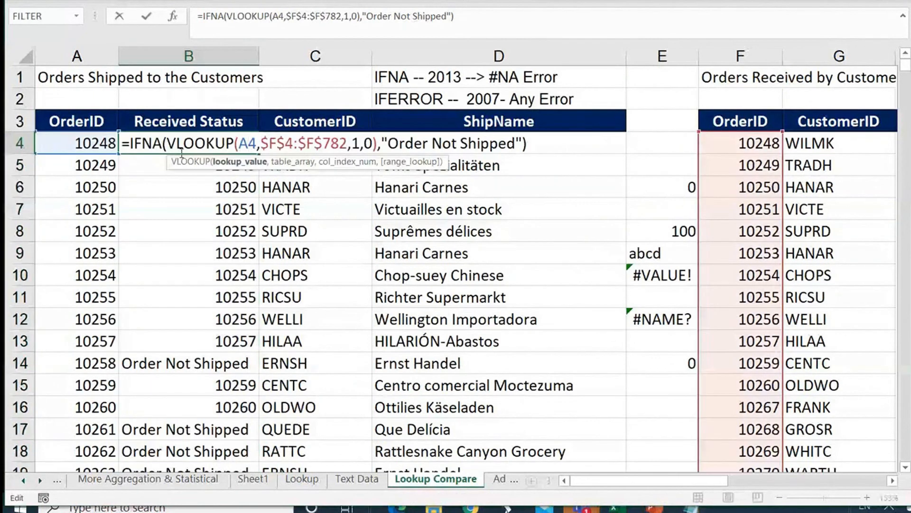
left_click(460, 143)
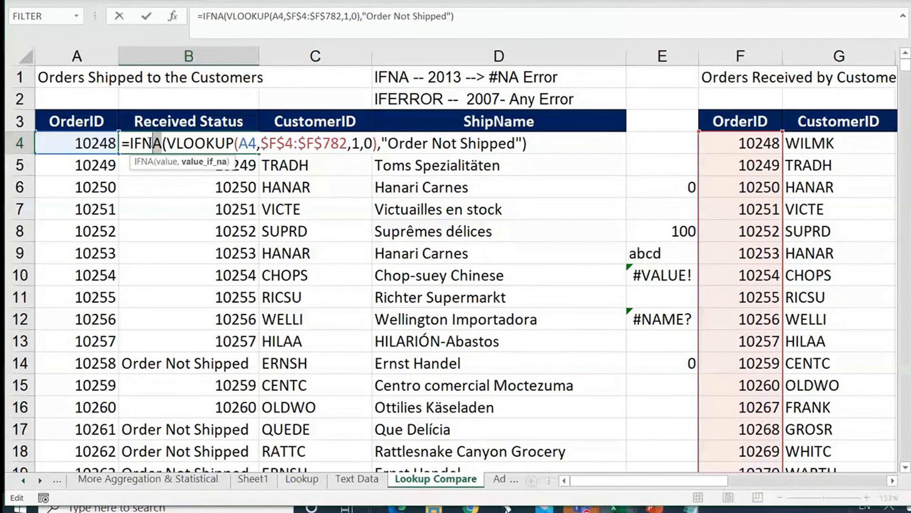
left_click_drag(150, 142, 148, 141)
type("error")
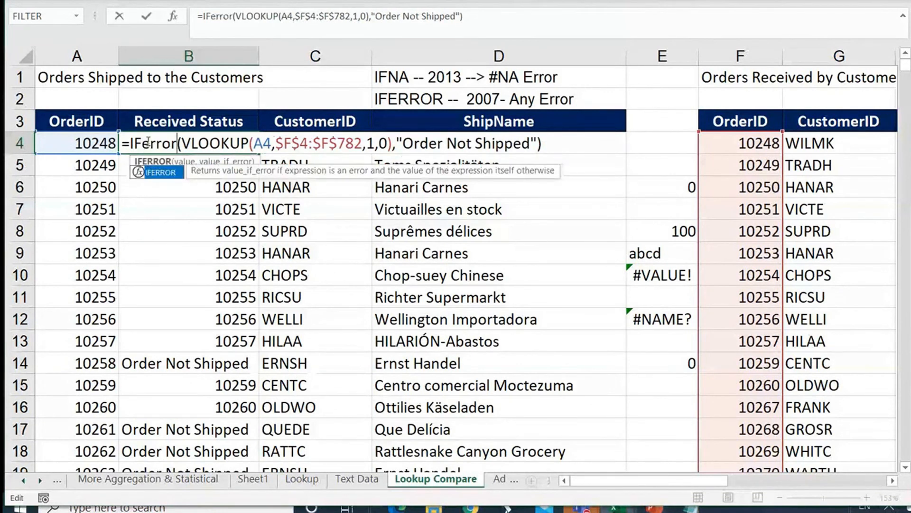
key("Return")
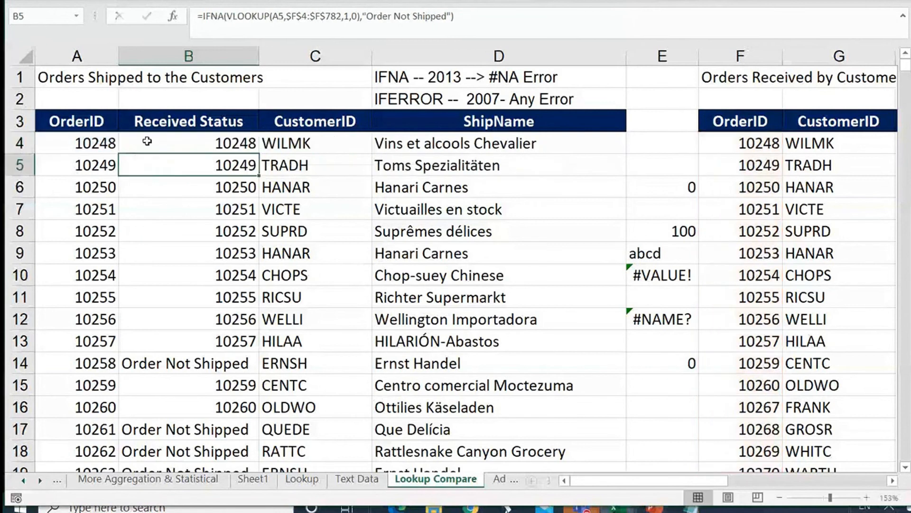
left_click(255, 148)
double_click(258, 154)
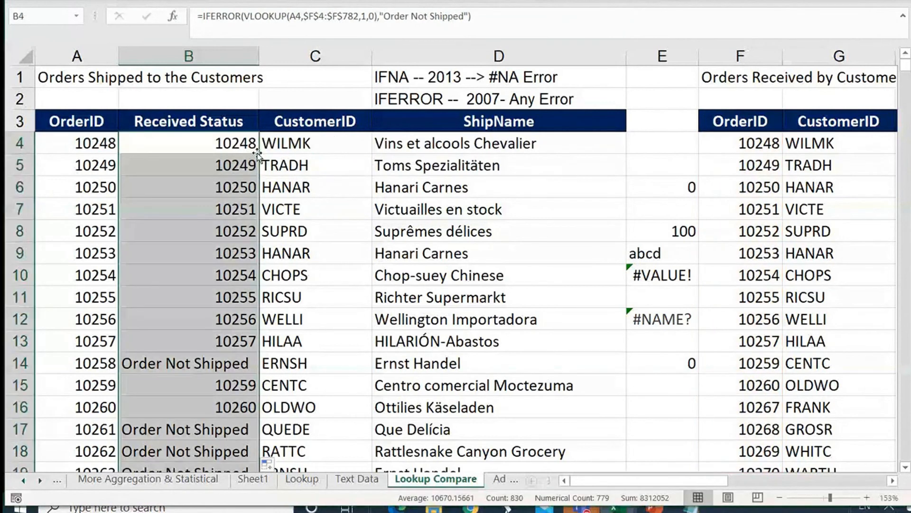